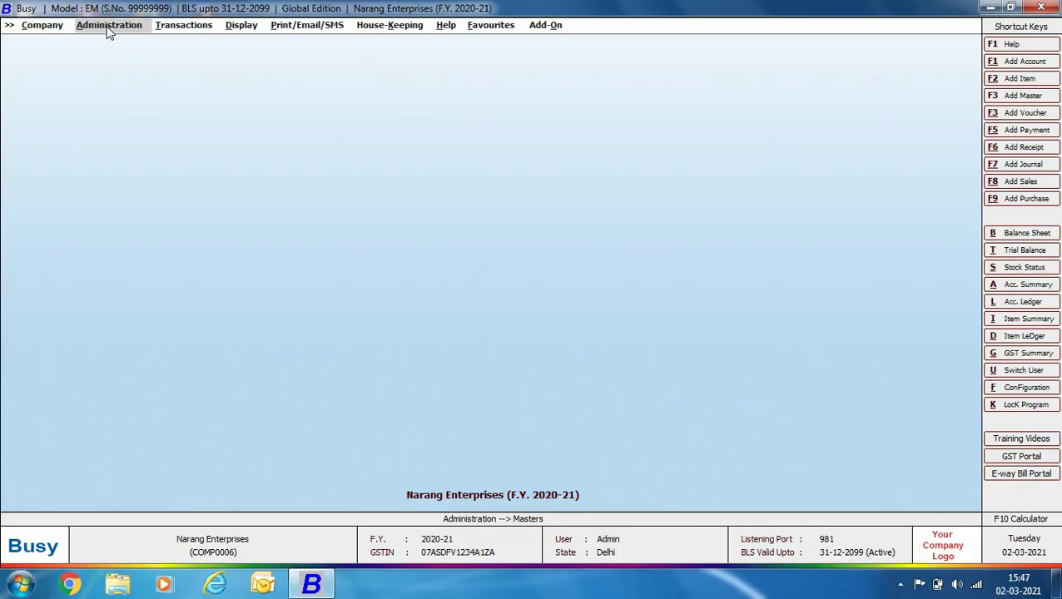
# Open the CGST Input account master for modification through Account > Modify, filtering by 'cg'
pyautogui.click(107, 31)
pyautogui.click(110, 42)
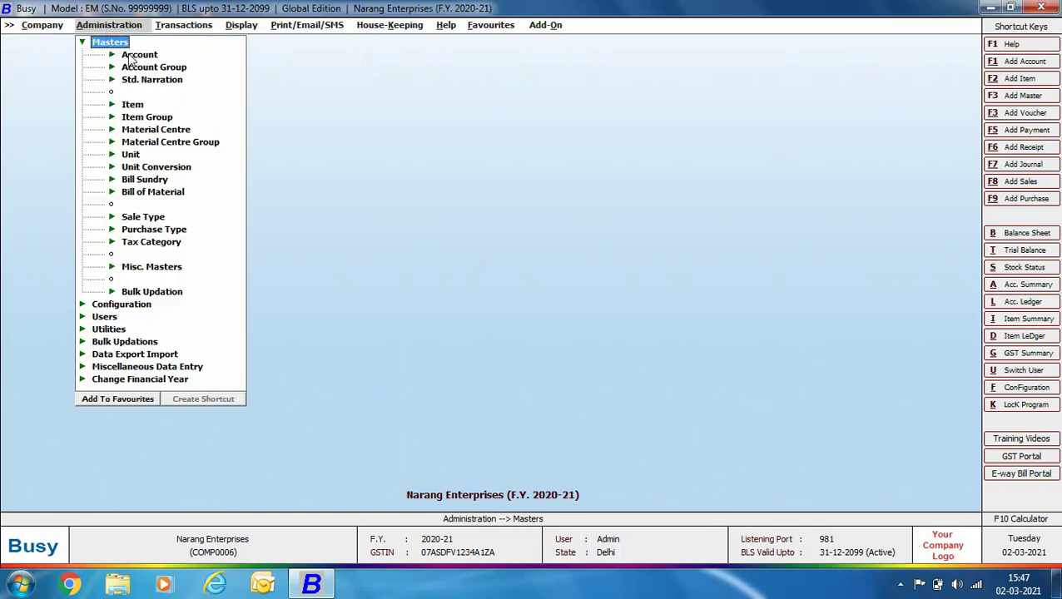
pyautogui.click(133, 55)
pyautogui.click(158, 80)
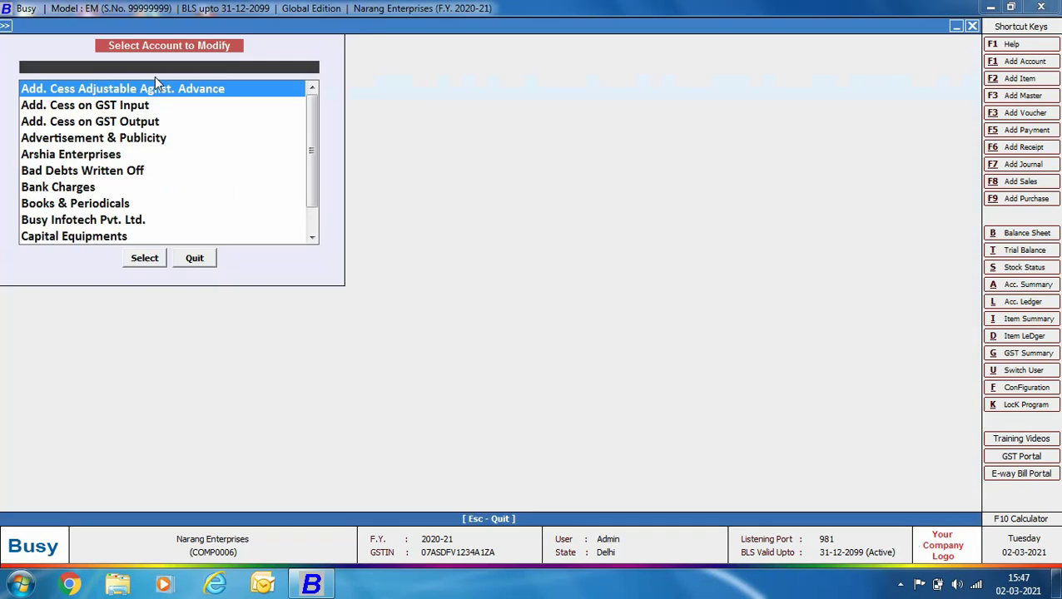
pyautogui.write('cg')
pyautogui.press('Down')
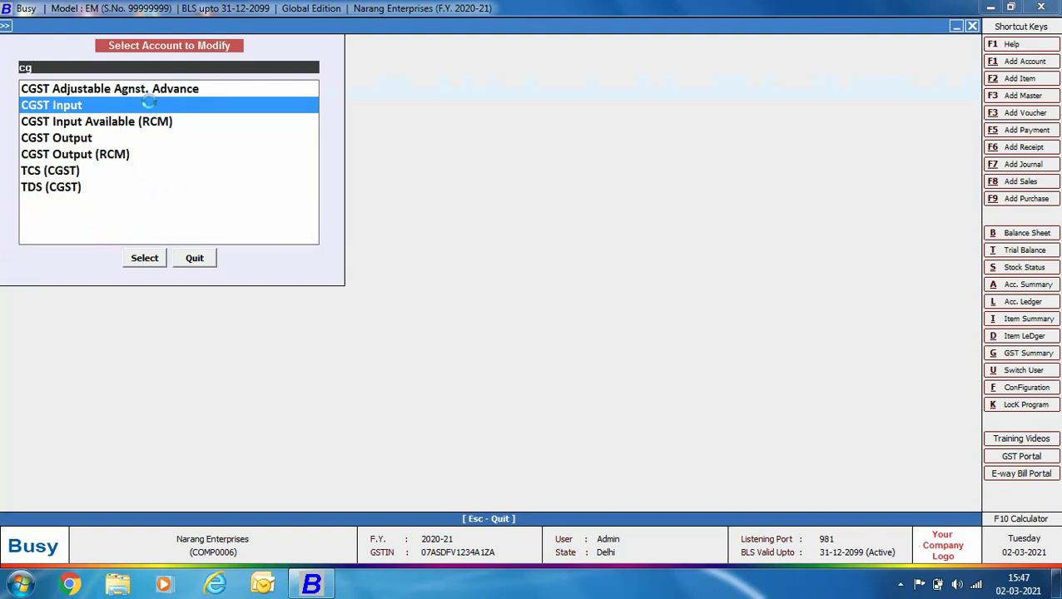
pyautogui.press('Return')
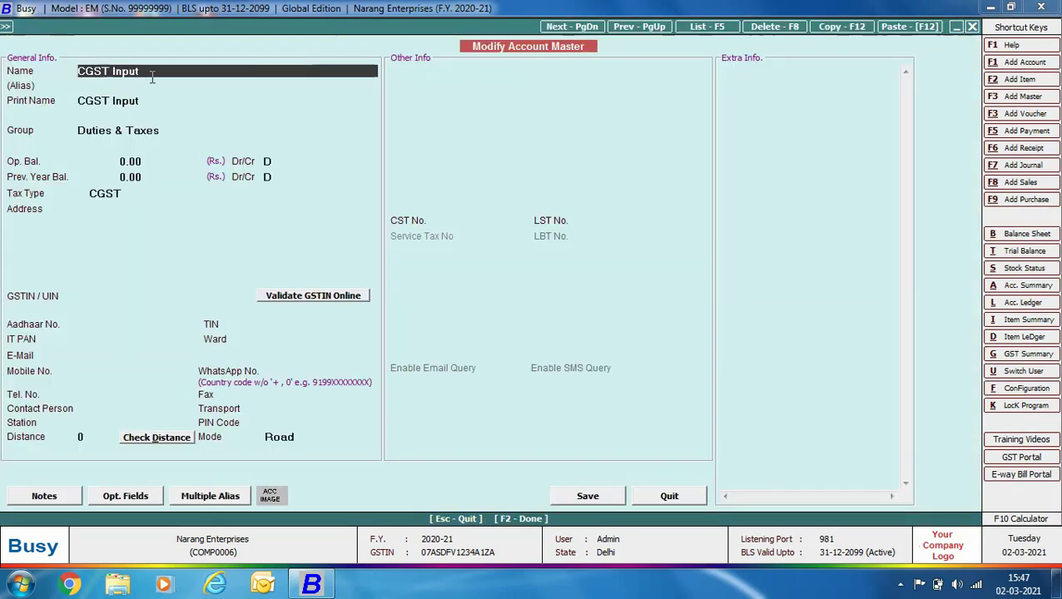
# Check CGST Input's group and tax type, then quit unchanged and close the account selection list
pyautogui.click(164, 134)
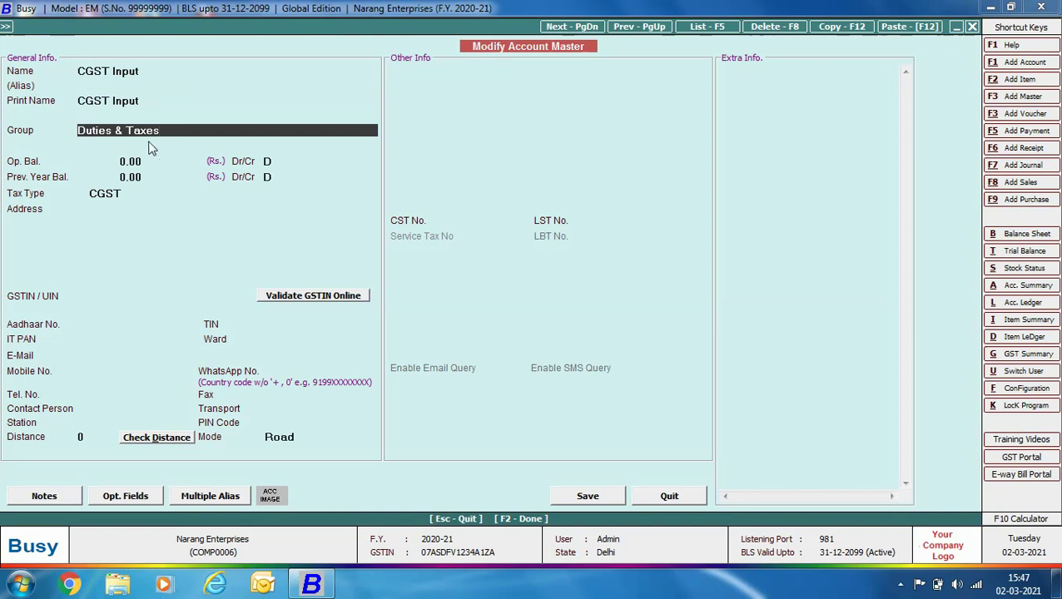
pyautogui.press('Return')
pyautogui.press('Return')
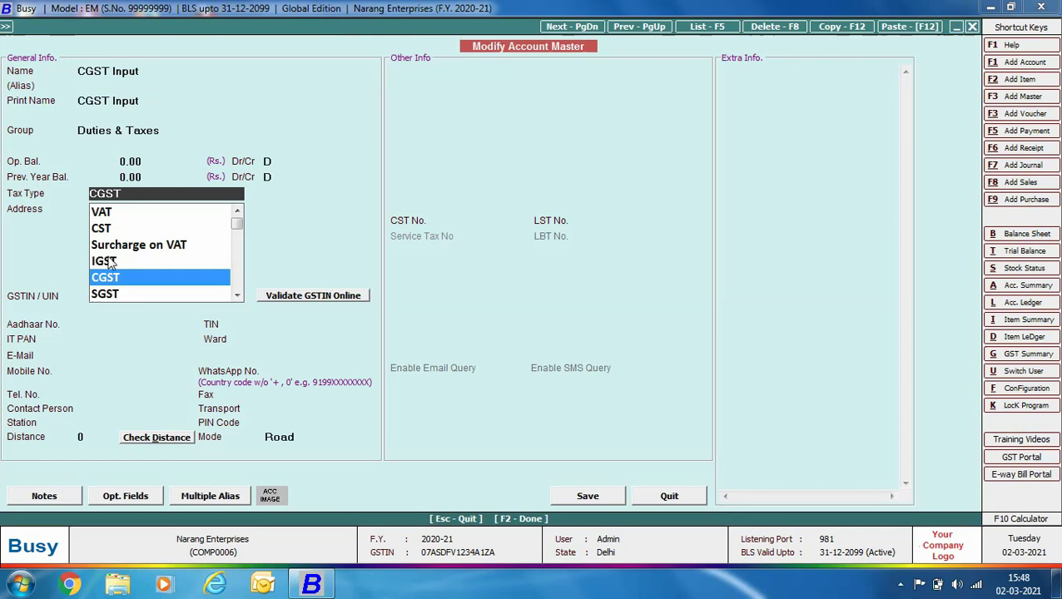
pyautogui.click(646, 497)
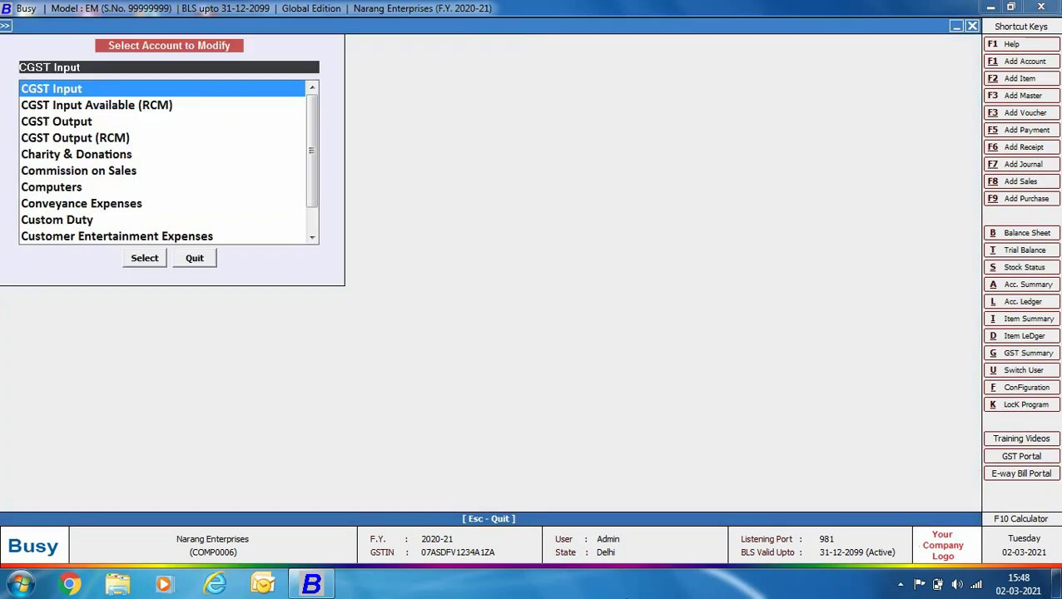
pyautogui.press('Escape')
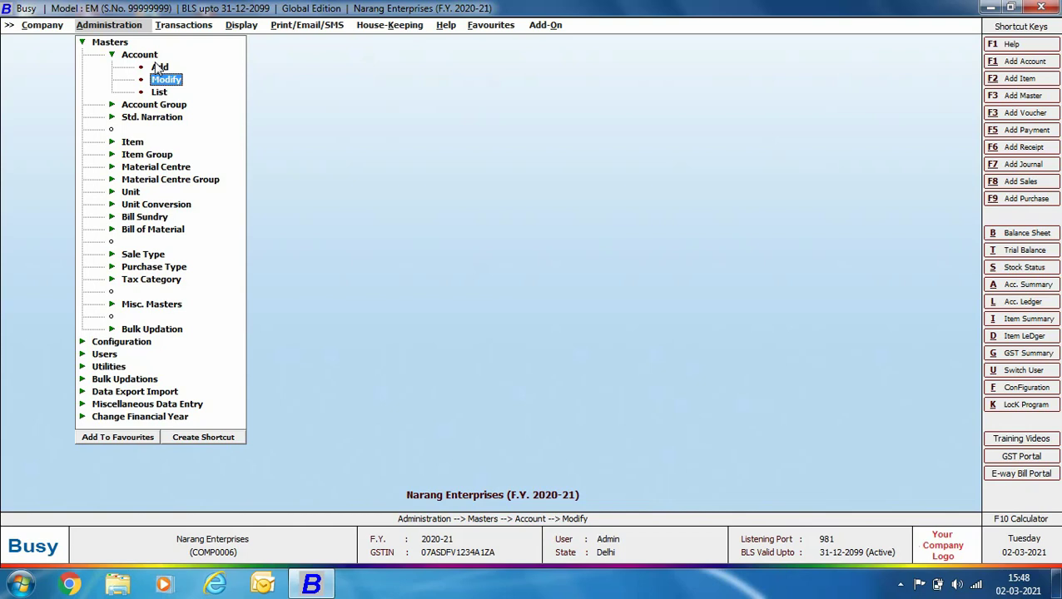
# Add a new account 'Insurance Charges' under group Expenses (Indirect/Admn.)
pyautogui.click(160, 66)
pyautogui.write('Insurance Charges')
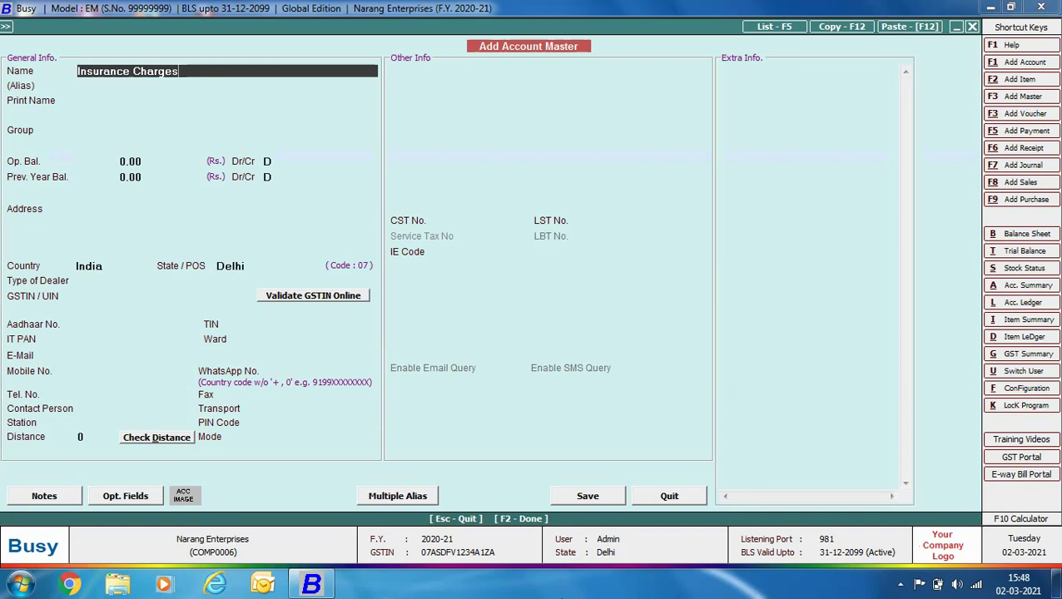
pyautogui.press('Return')
pyautogui.press('Return')
pyautogui.press('Return')
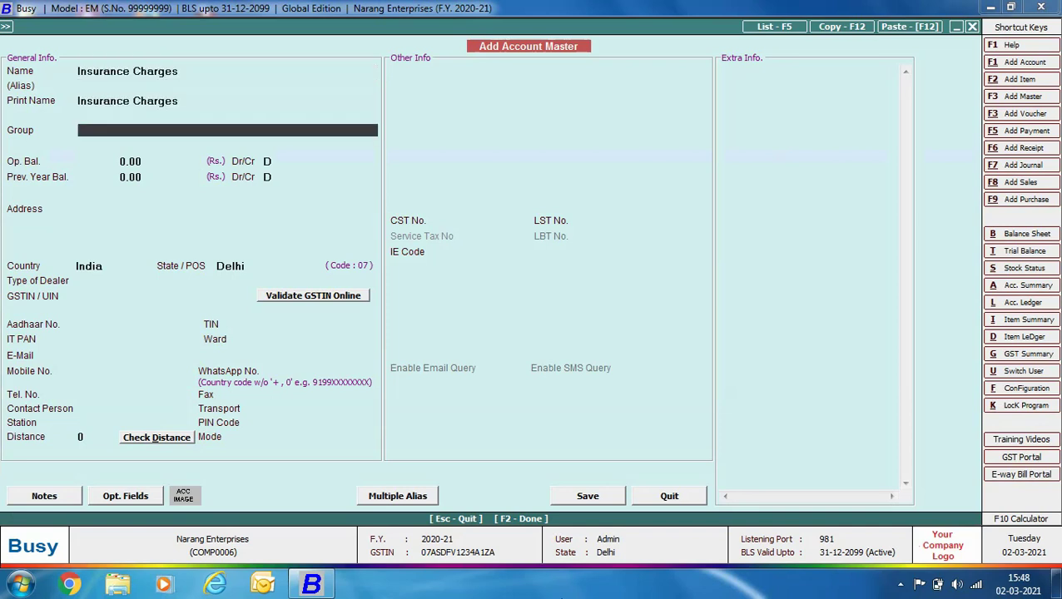
pyautogui.write('ind')
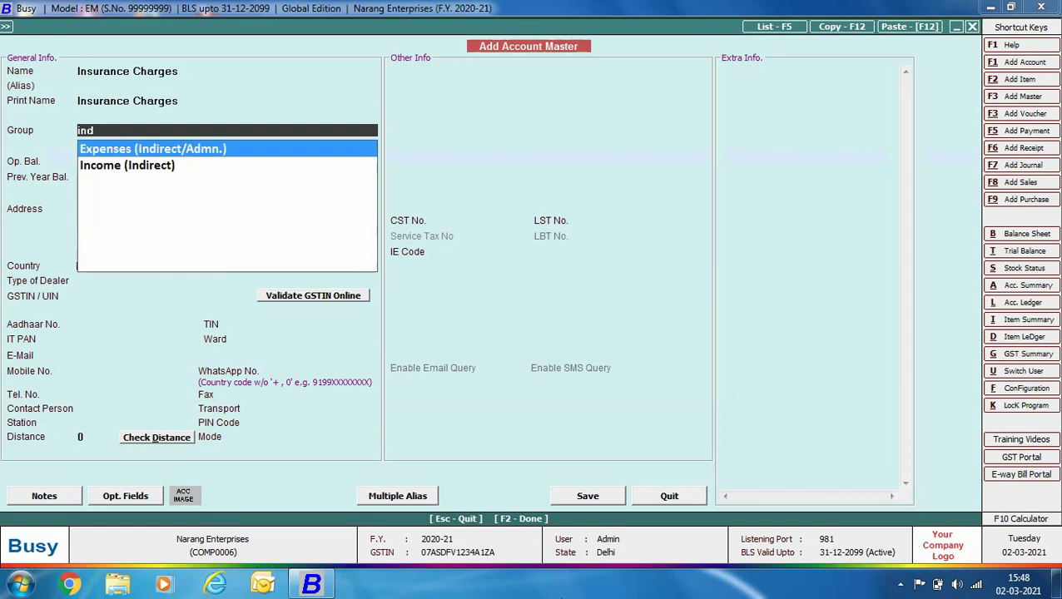
pyautogui.press('Return')
pyautogui.press('Return')
pyautogui.press('Return')
pyautogui.press('Return')
pyautogui.press('Return')
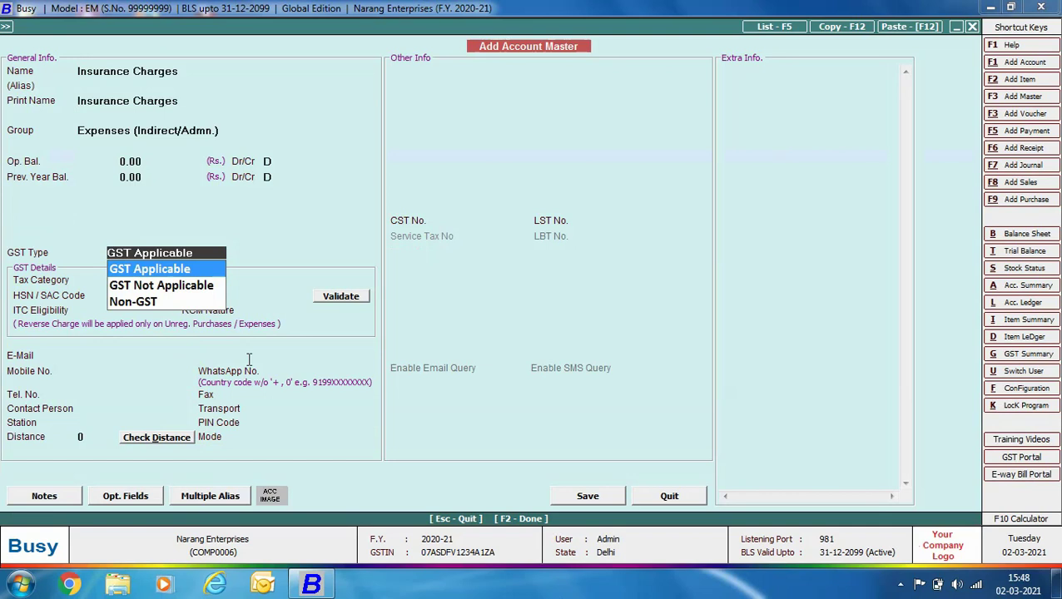
# Keep Insurance Charges GST Applicable with tax category Services 18% and SAC 997134
pyautogui.click(200, 270)
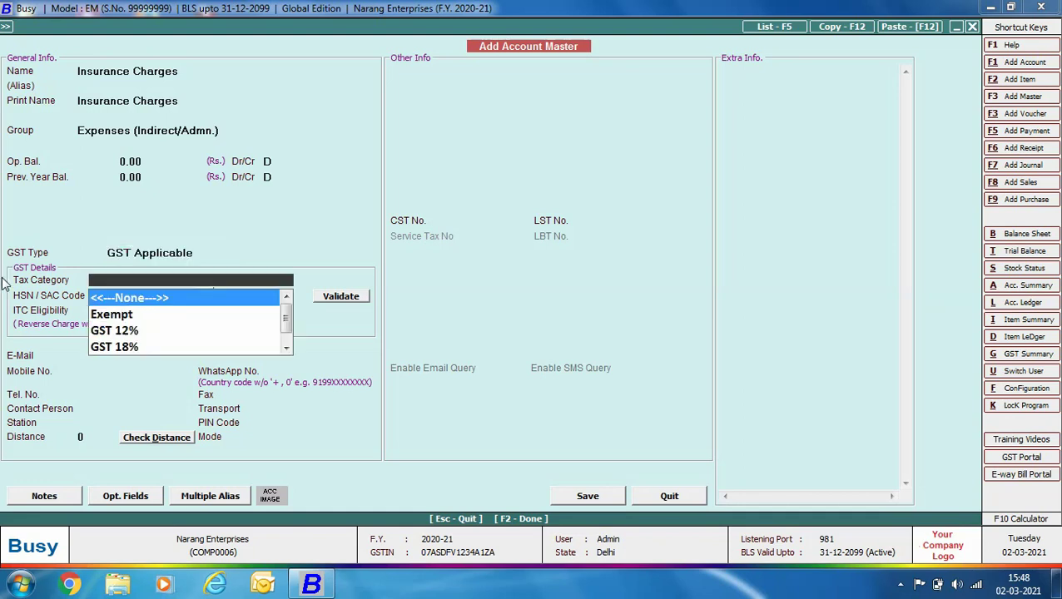
pyautogui.write('se')
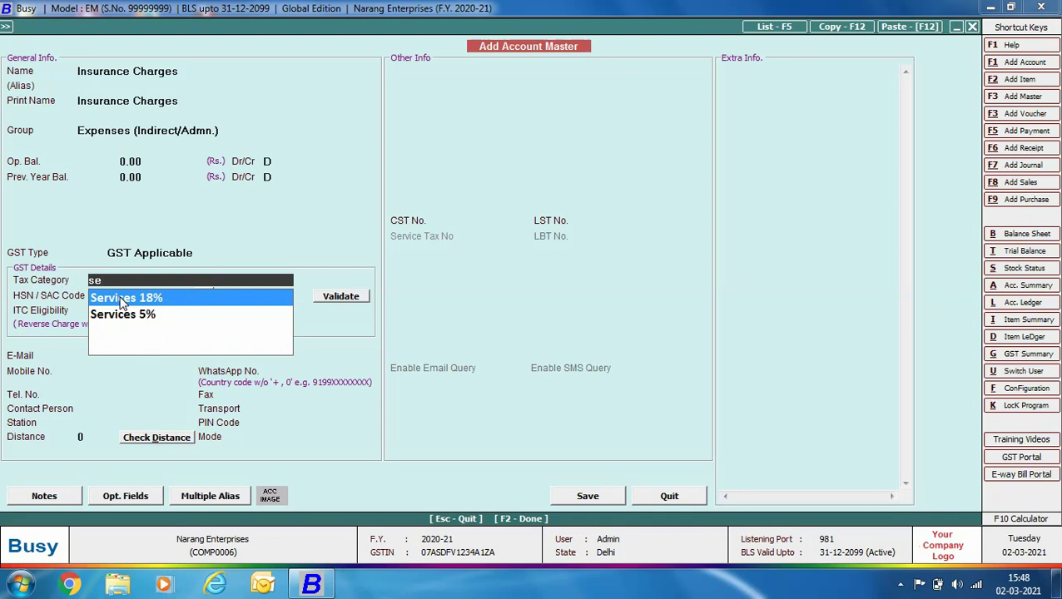
pyautogui.click(121, 299)
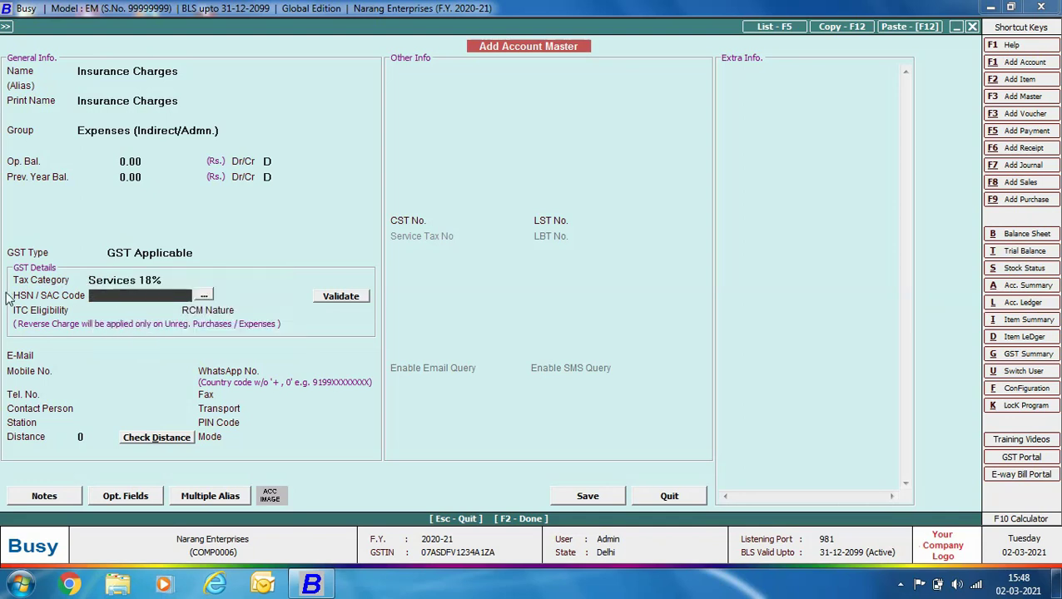
pyautogui.write('997134')
pyautogui.press('Return')
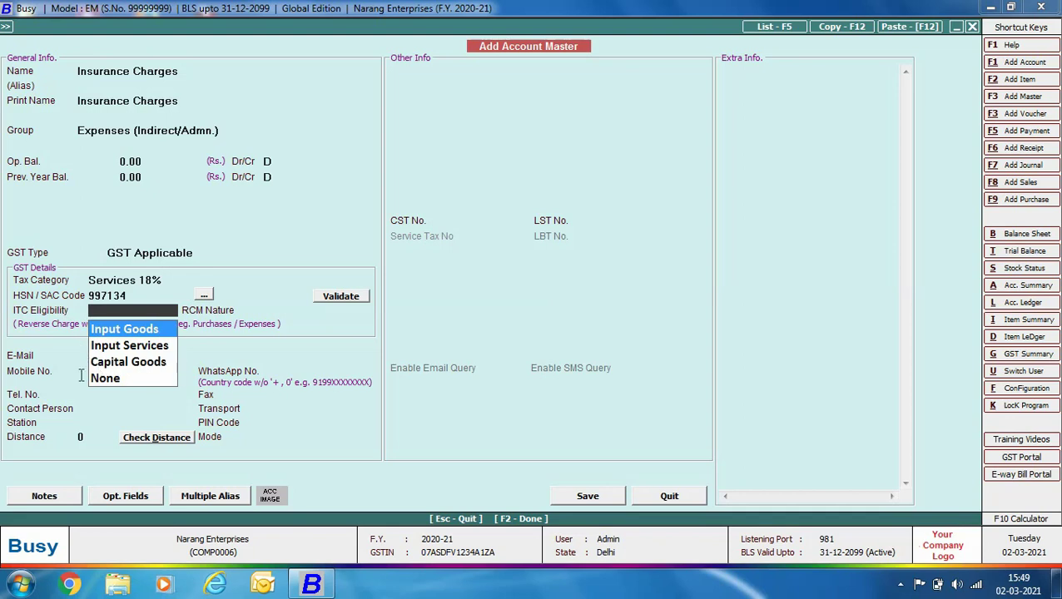
# Set ITC eligibility to Input Services and reverse charge to Not Applicable, then save the account
pyautogui.click(163, 353)
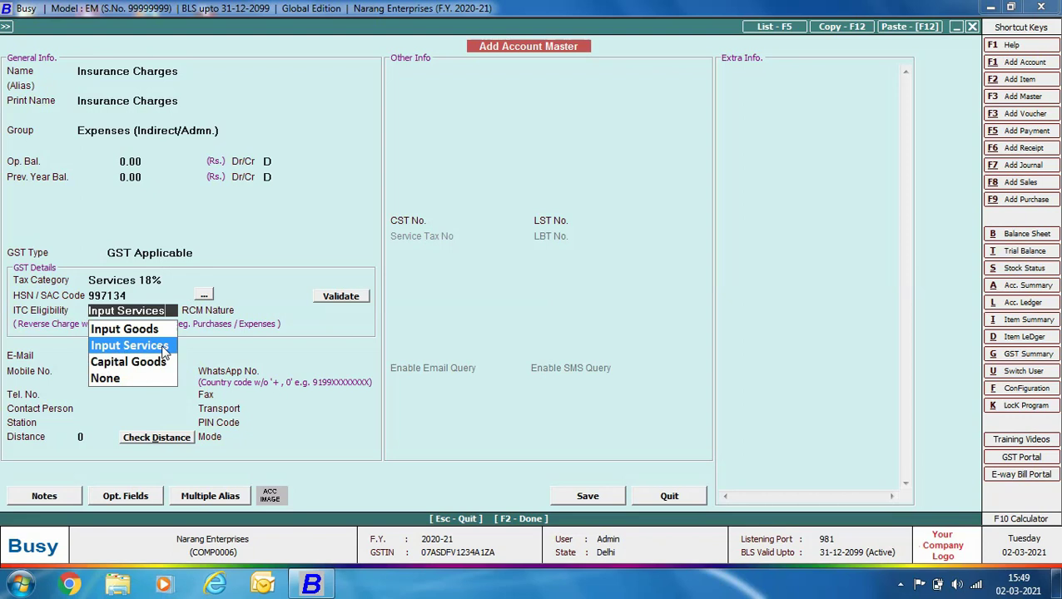
pyautogui.press('Return')
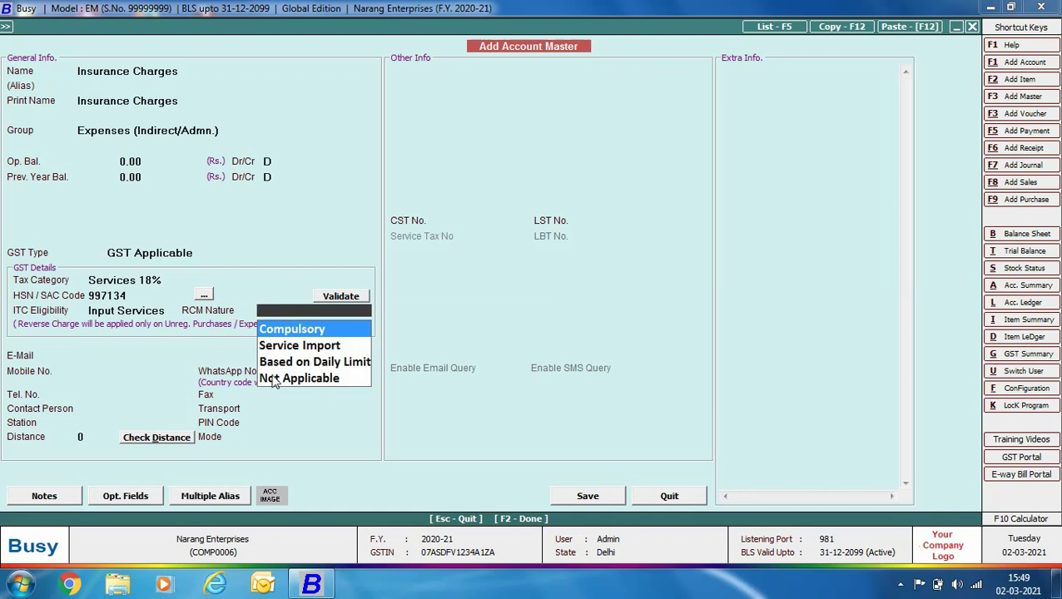
pyautogui.press('Down')
pyautogui.press('Down')
pyautogui.press('Down')
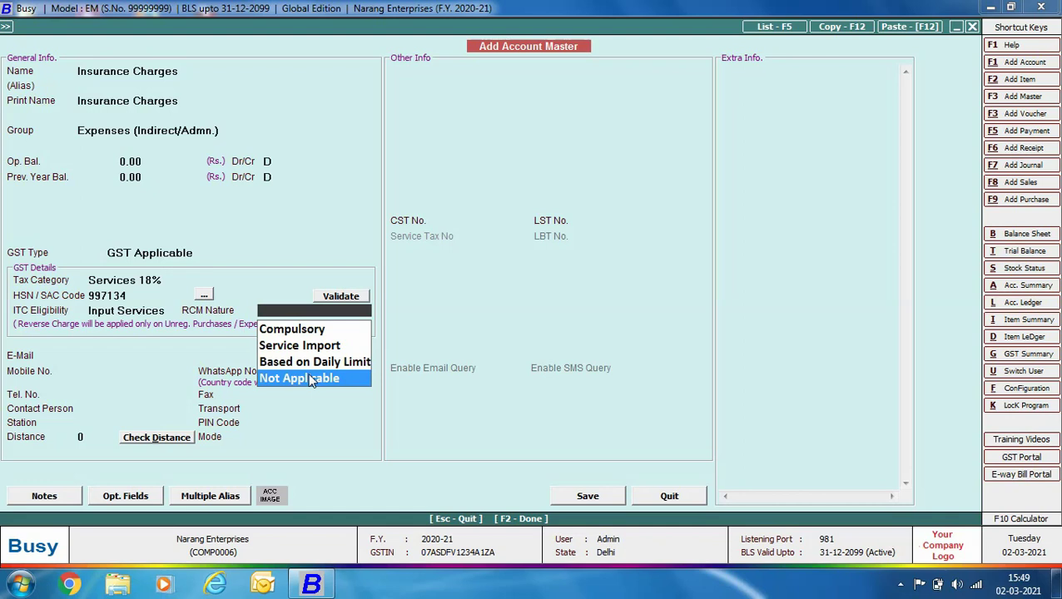
pyautogui.press('Return')
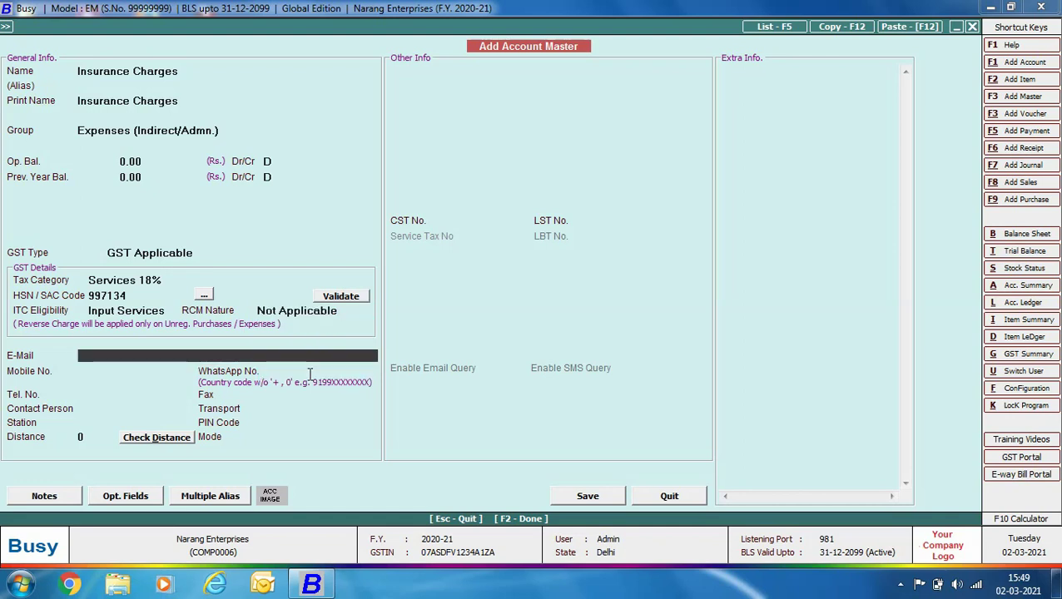
pyautogui.click(561, 500)
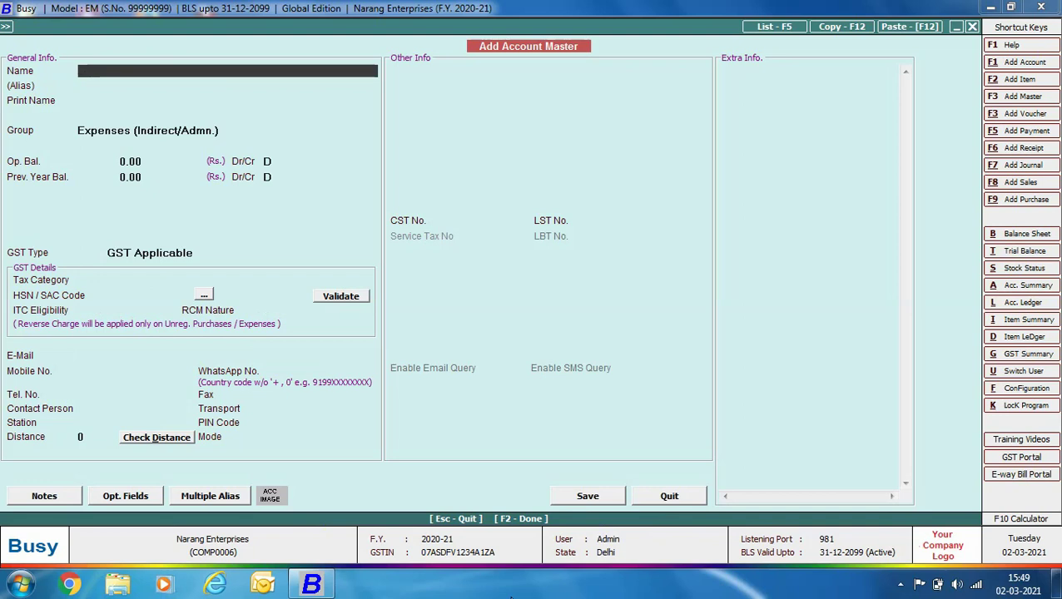
# Create and save a Wages account under Expenses (Direct/Mfg.) with GST type GST Not Applicable
pyautogui.write('Wages')
pyautogui.press('Return')
pyautogui.press('Return')
pyautogui.press('Return')
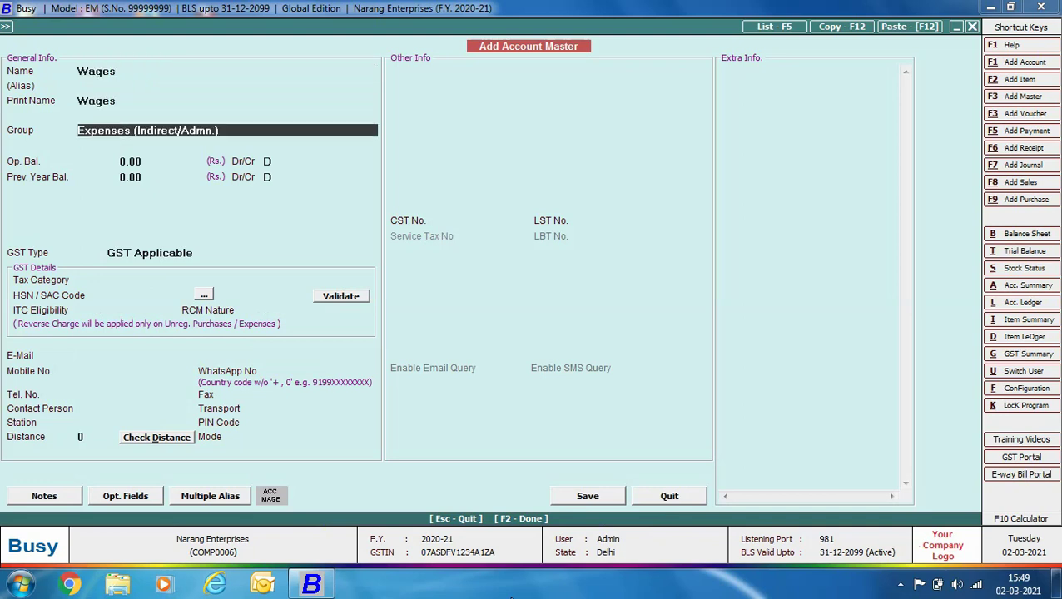
pyautogui.write('dir')
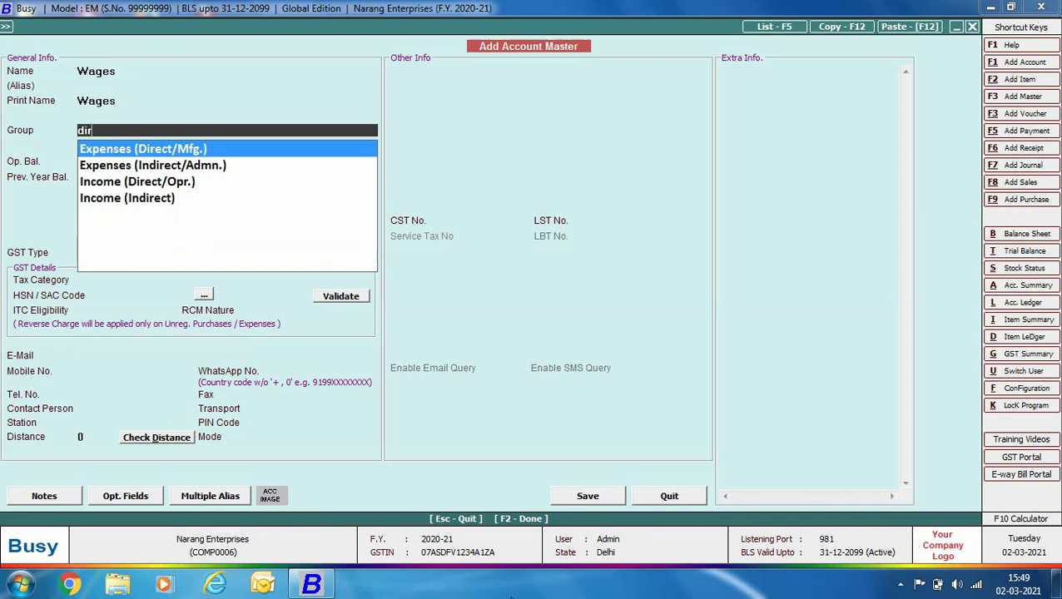
pyautogui.press('Return')
pyautogui.press('Return')
pyautogui.press('Return')
pyautogui.press('Return')
pyautogui.press('Return')
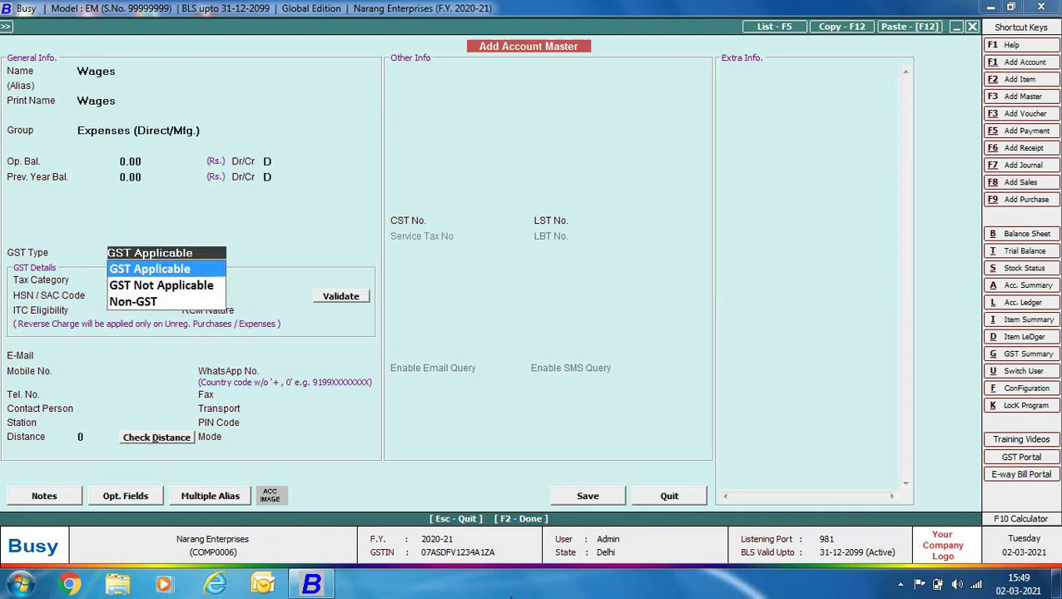
pyautogui.press('Down')
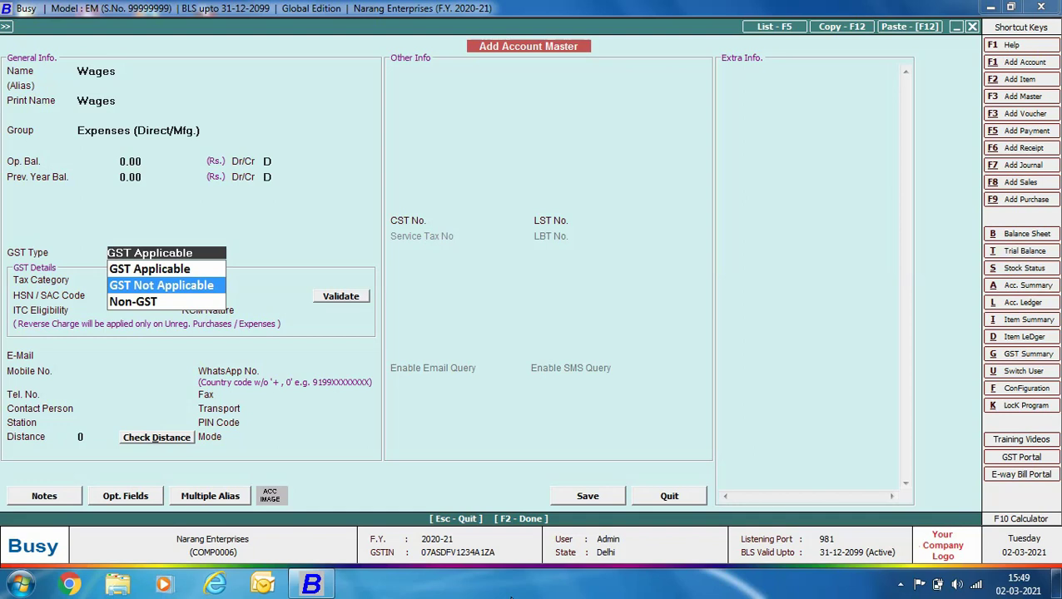
pyautogui.press('Return')
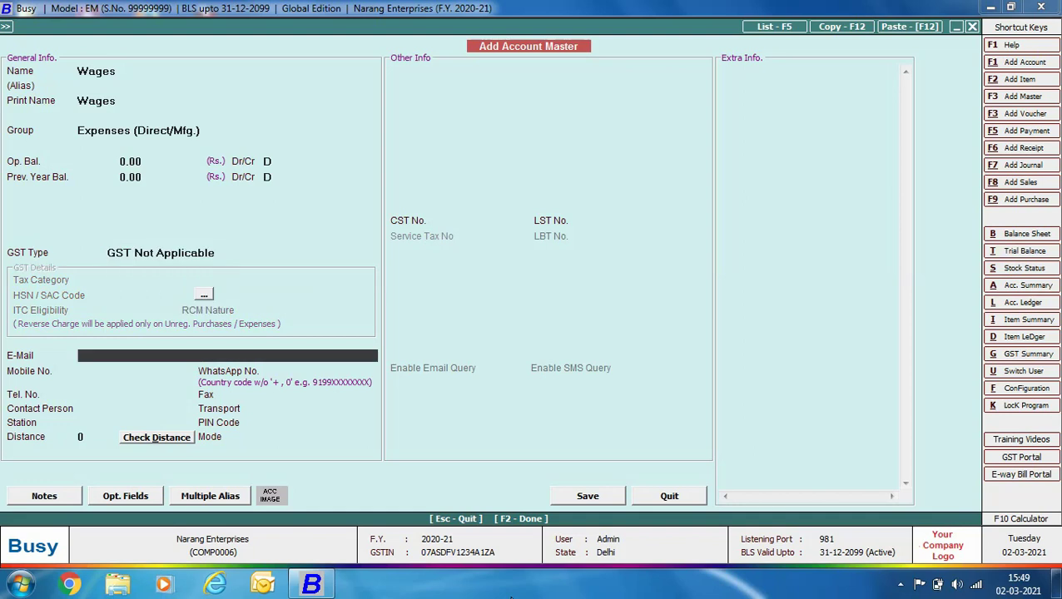
pyautogui.press('F2')
pyautogui.press('Return')
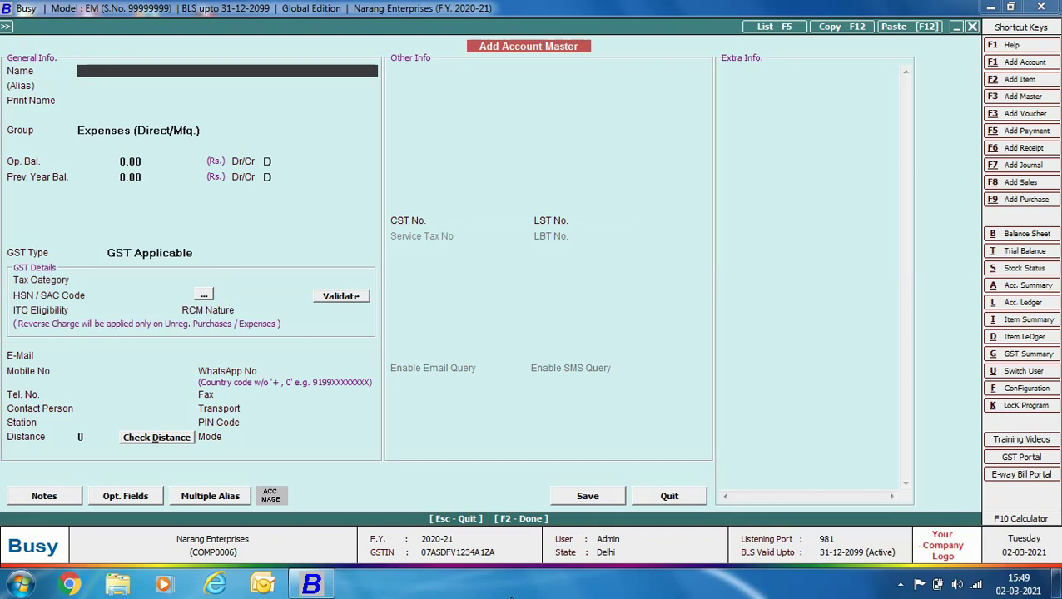
# Name a new account 'Water & Electricity Expenses' under group Expenses (Indirect/Admn.)
pyautogui.write('Water & Electric')
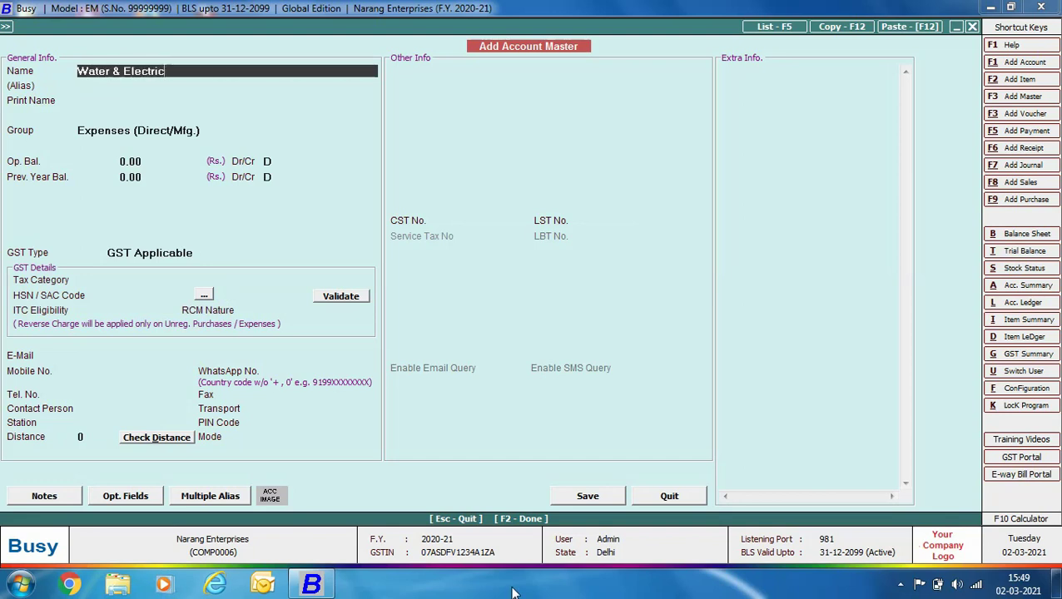
pyautogui.write('ity Expenses')
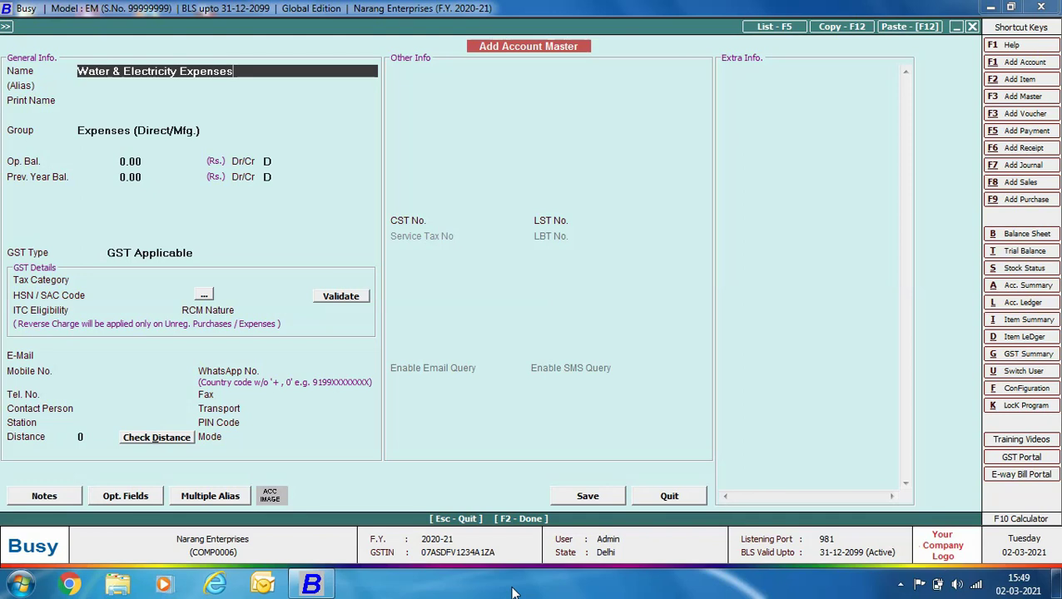
pyautogui.press('Return')
pyautogui.press('Return')
pyautogui.press('Return')
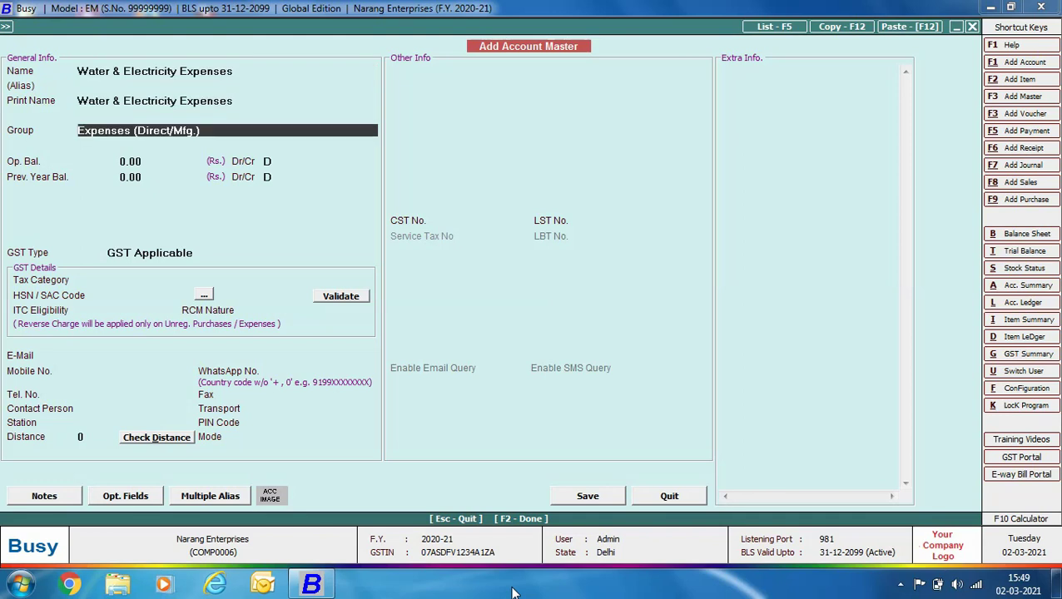
pyautogui.write('ind')
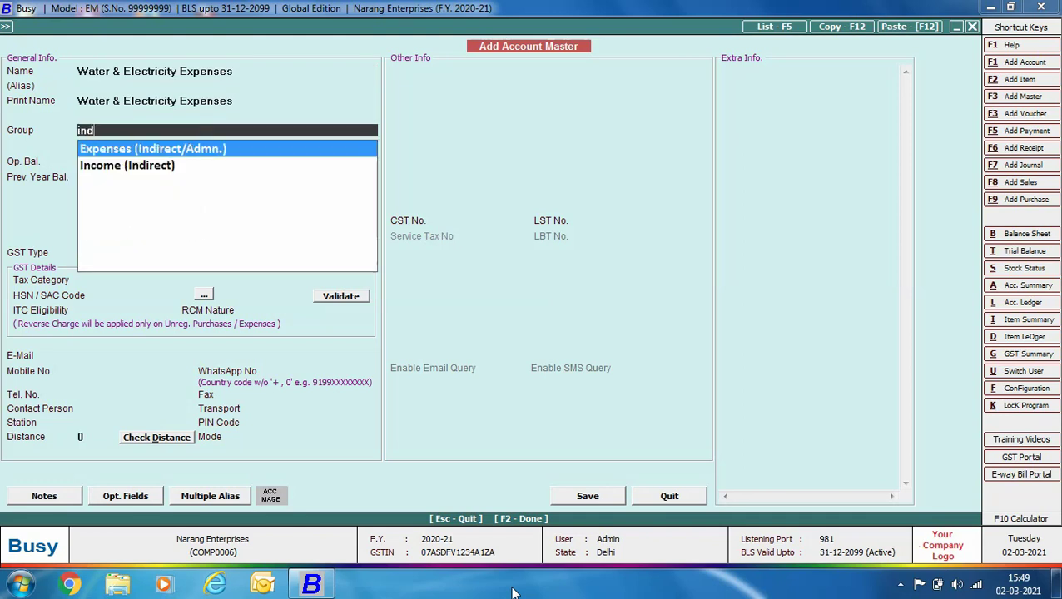
pyautogui.press('Return')
pyautogui.press('Return')
# Mark it Non-GST, save it, and name the next account 'Legal Expenses'
pyautogui.press('Down')
pyautogui.press('Down')
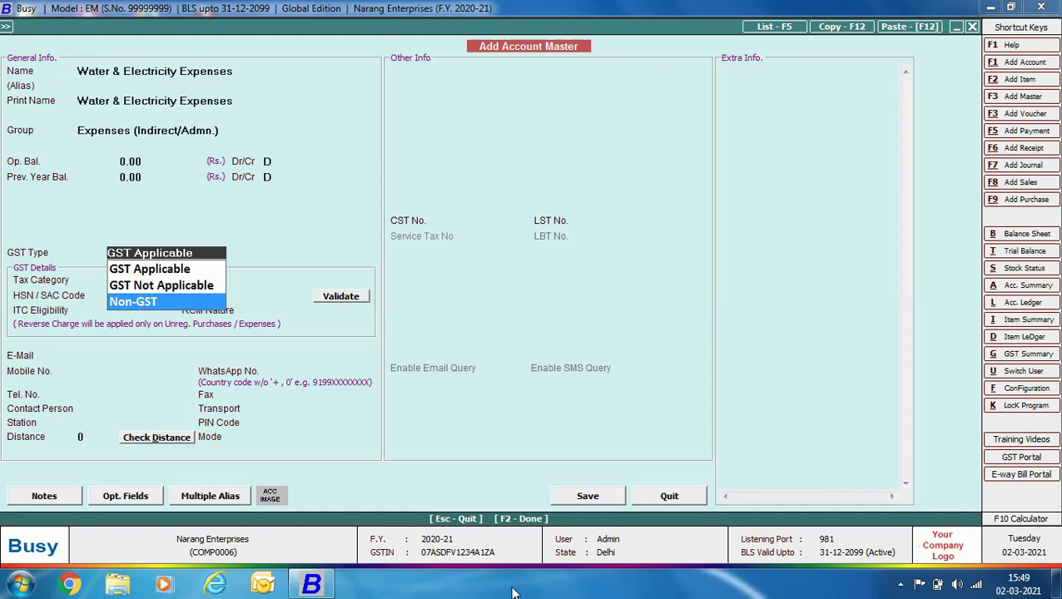
pyautogui.press('Return')
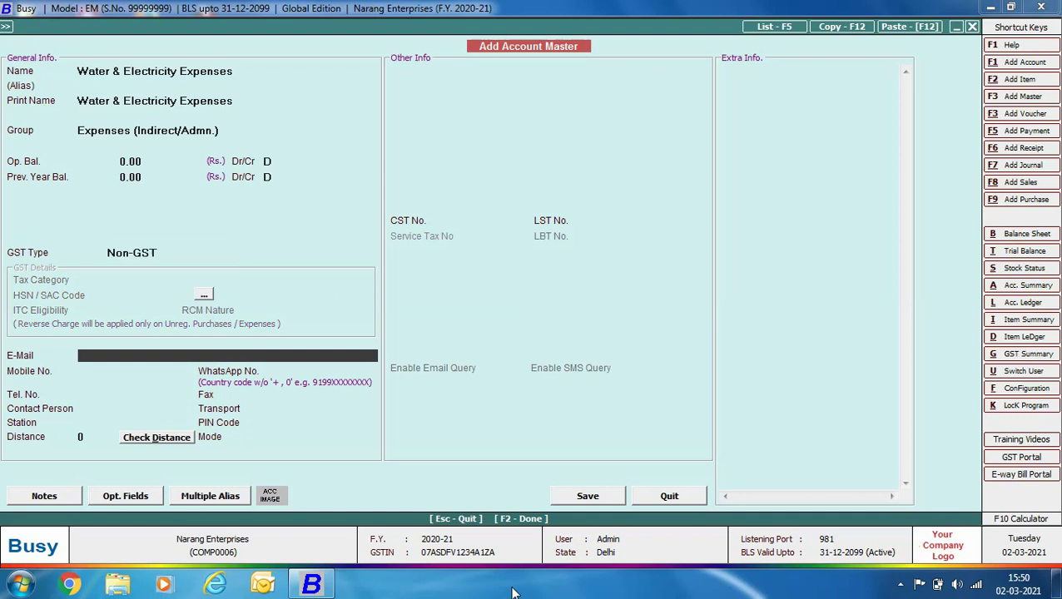
pyautogui.press('F2')
pyautogui.press('Return')
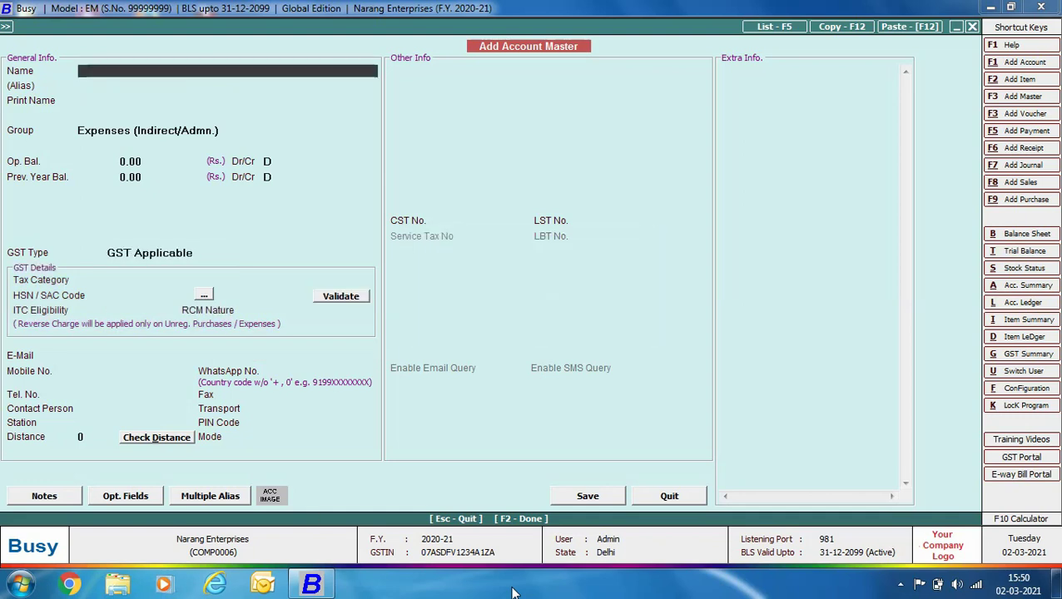
pyautogui.write('Legal Expenses')
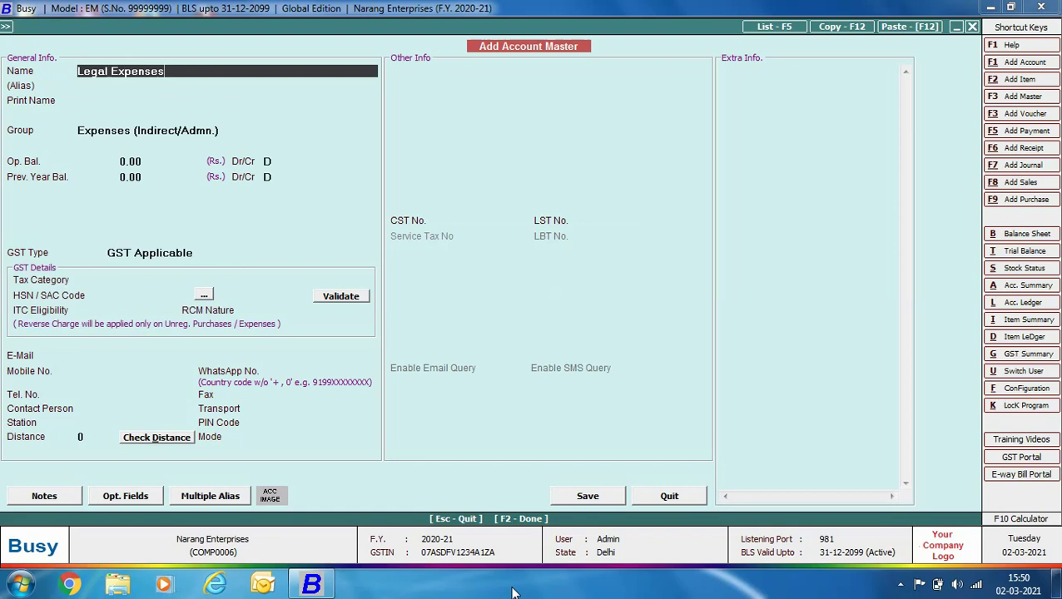
# Keep Legal Expenses GST Applicable with tax category Services 18% and SAC 996791
pyautogui.press('Return')
pyautogui.press('Return')
pyautogui.press('Return')
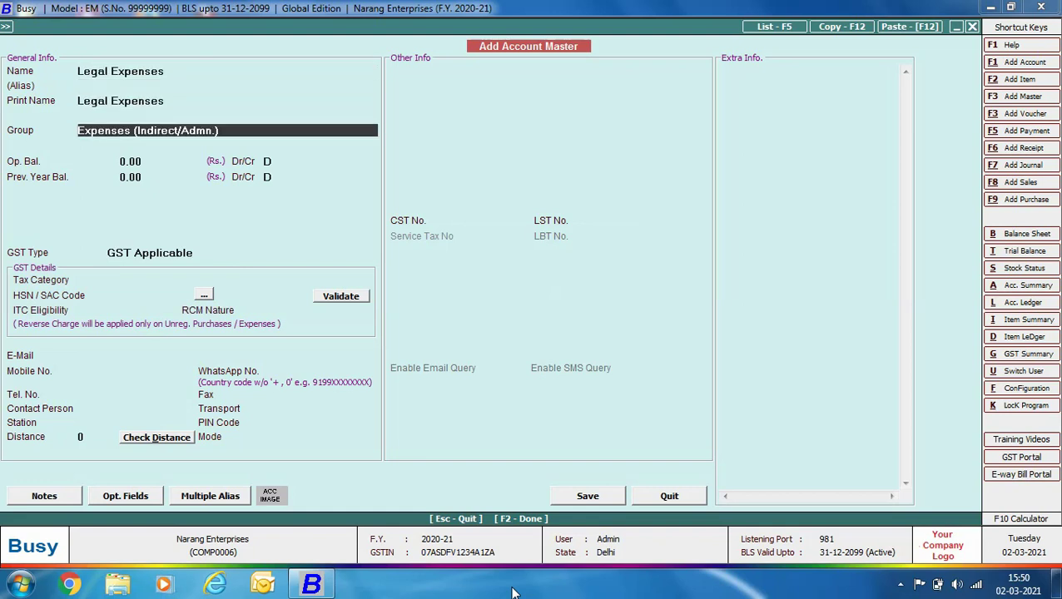
pyautogui.press('Return')
pyautogui.press('Return')
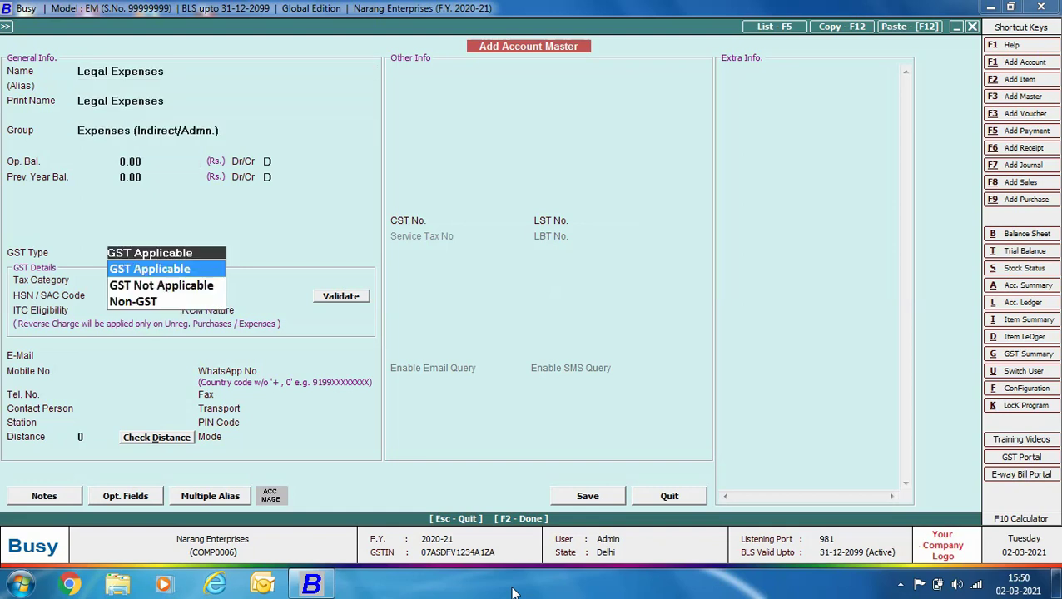
pyautogui.press('Return')
pyautogui.write('ser')
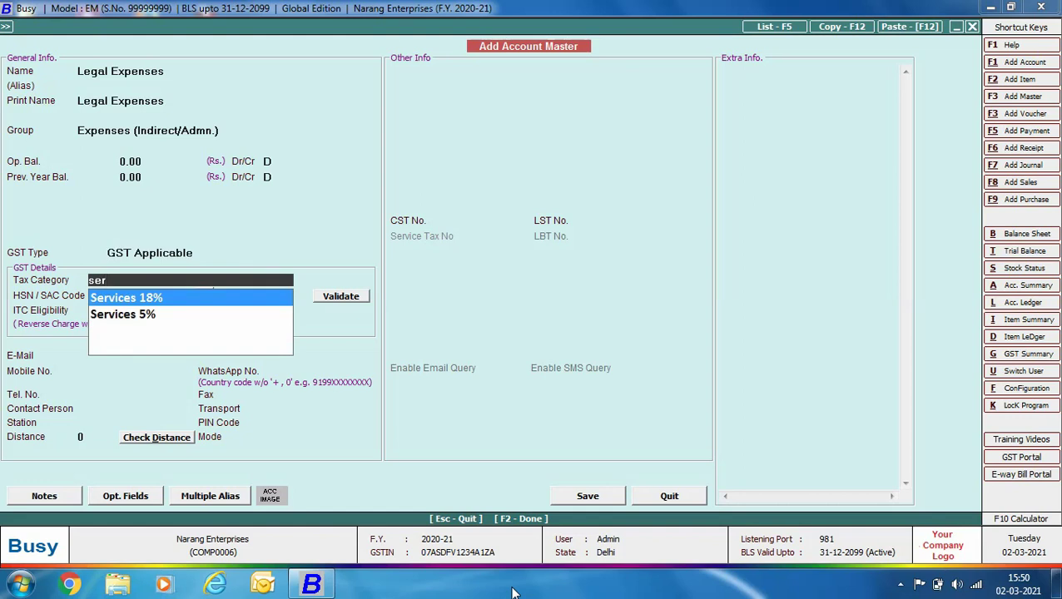
pyautogui.press('Return')
pyautogui.write('996791')
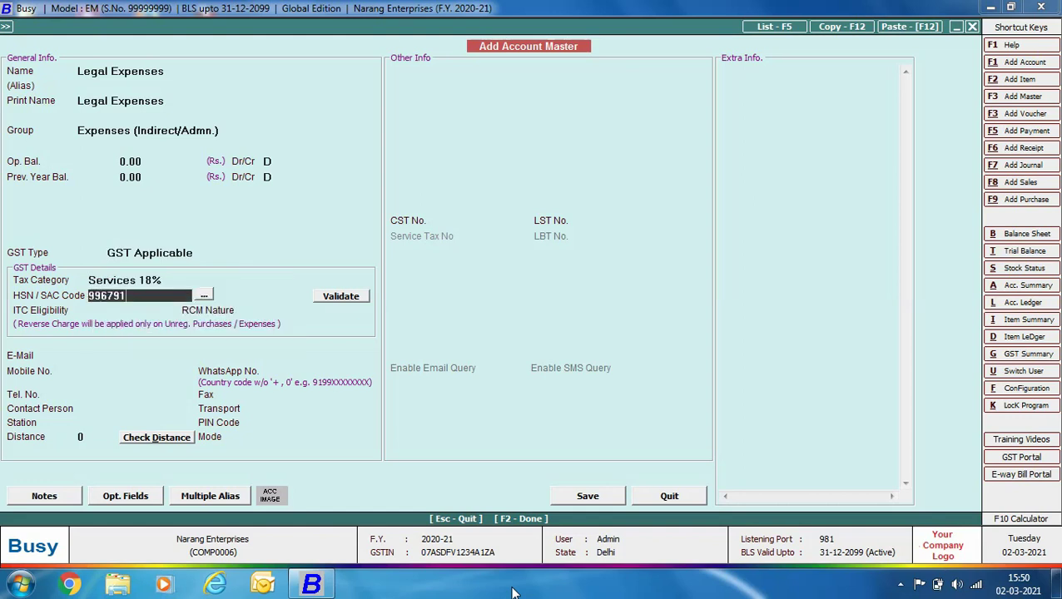
pyautogui.press('Return')
# Set ITC to Input Services and reverse charge to Compulsory, then save the account
pyautogui.press('Down')
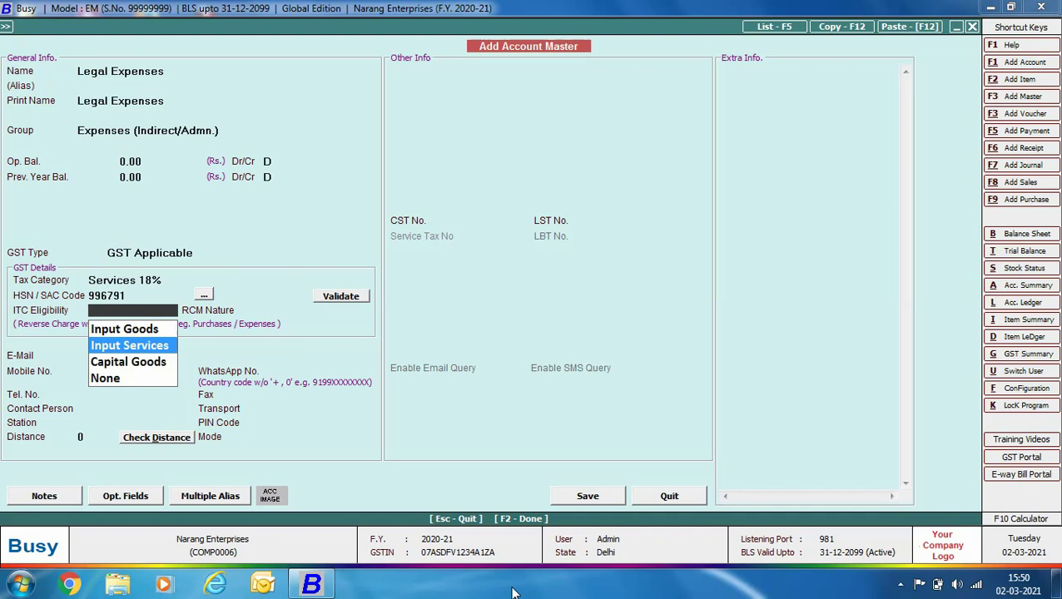
pyautogui.press('Return')
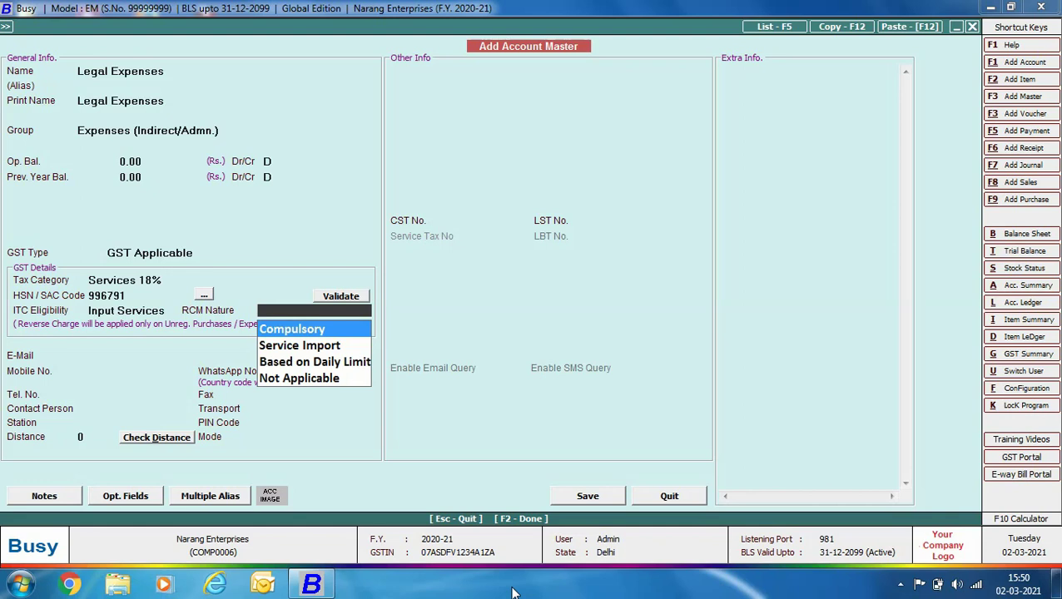
pyautogui.press('Return')
pyautogui.press('F2')
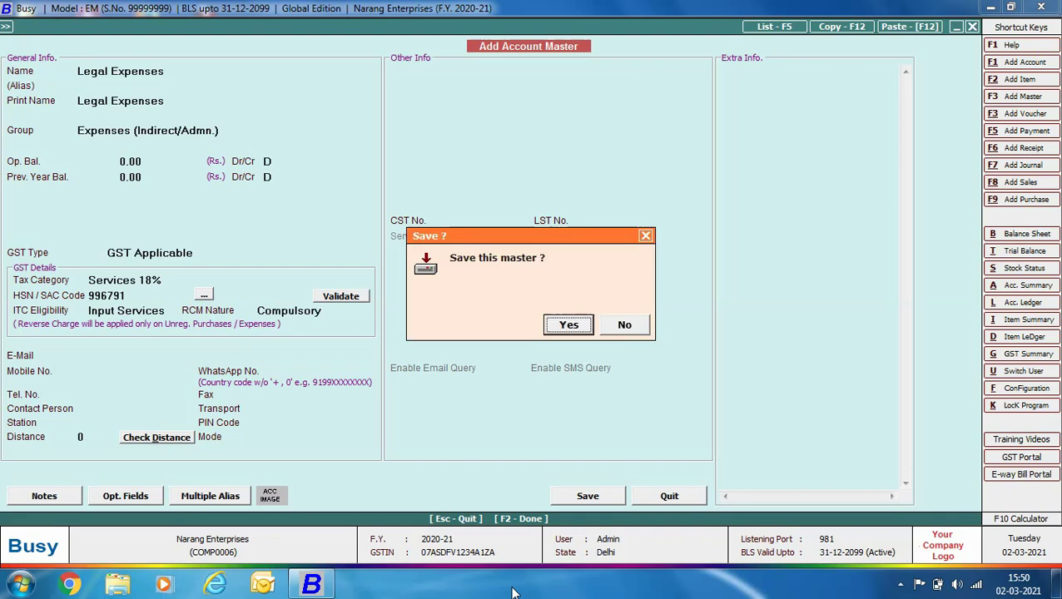
pyautogui.press('Return')
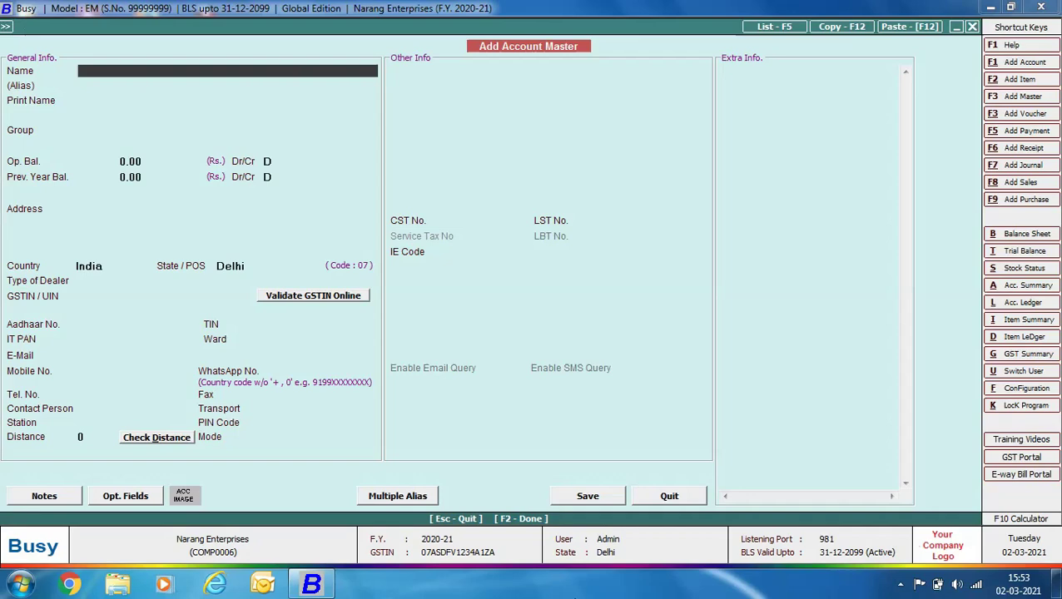
# Name a new account 'Plant & Machinery' under group Fixed Assets
pyautogui.write('Plant & Machinery')
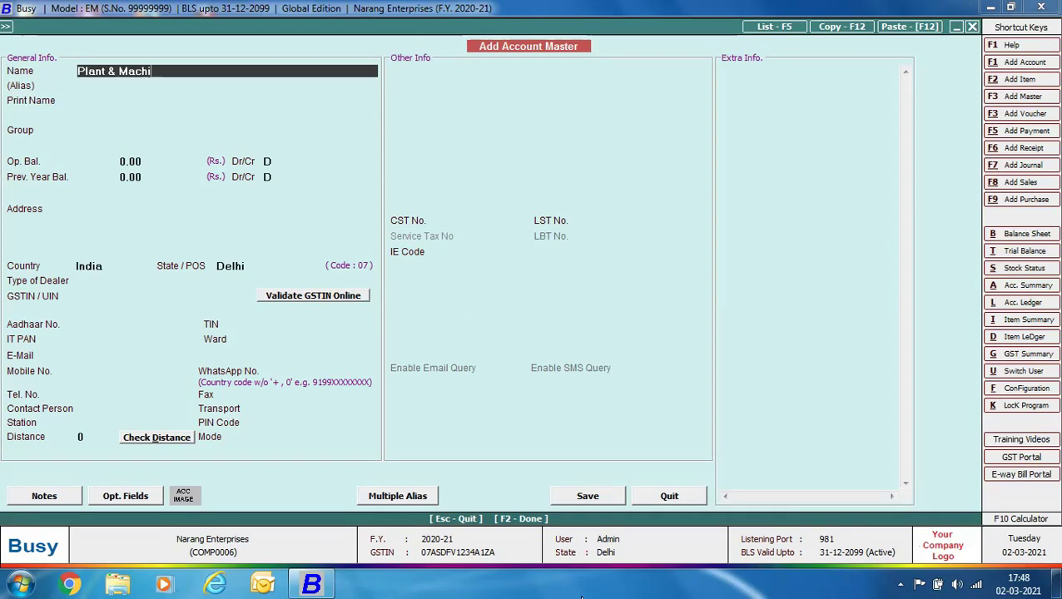
pyautogui.press('Return')
pyautogui.press('Return')
pyautogui.press('Return')
pyautogui.write('fix')
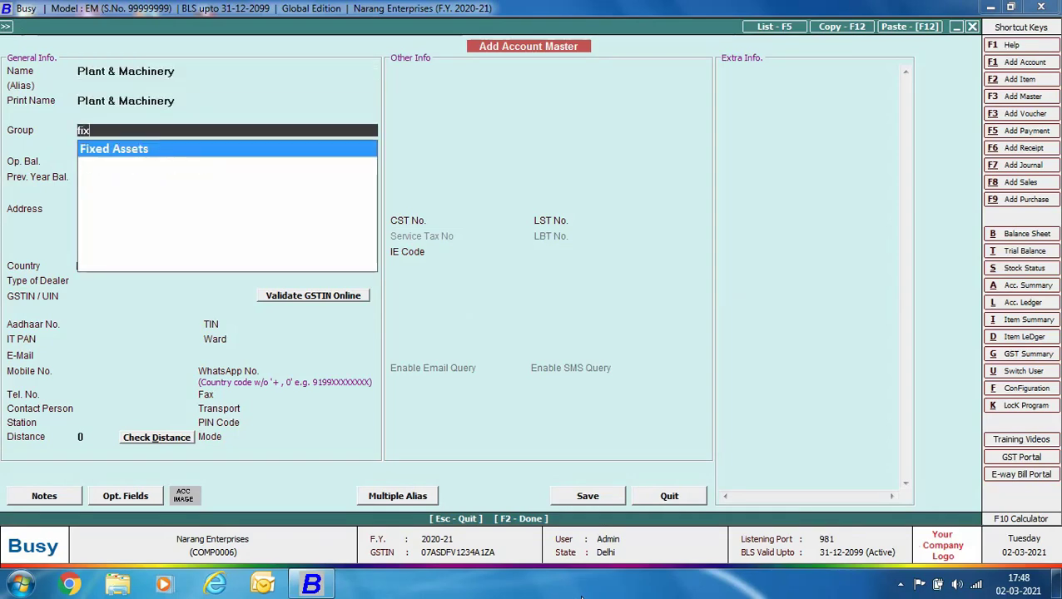
pyautogui.press('Return')
pyautogui.press('Return')
# Make it GST Applicable with tax category GST 18% and HSN 51040090
pyautogui.press('Return')
pyautogui.press('Return')
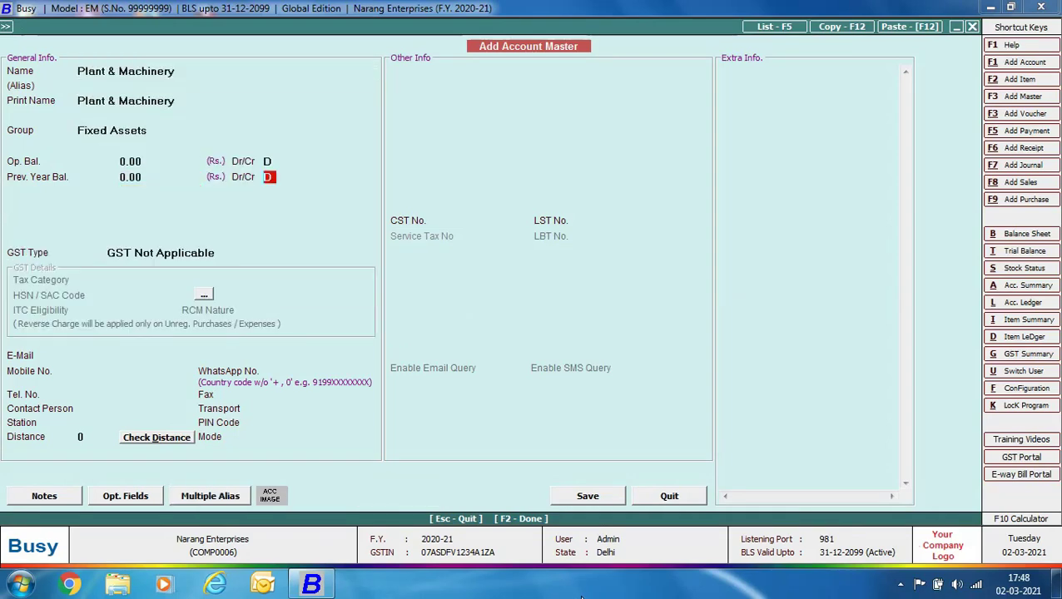
pyautogui.press('Return')
pyautogui.press('Up')
pyautogui.press('Return')
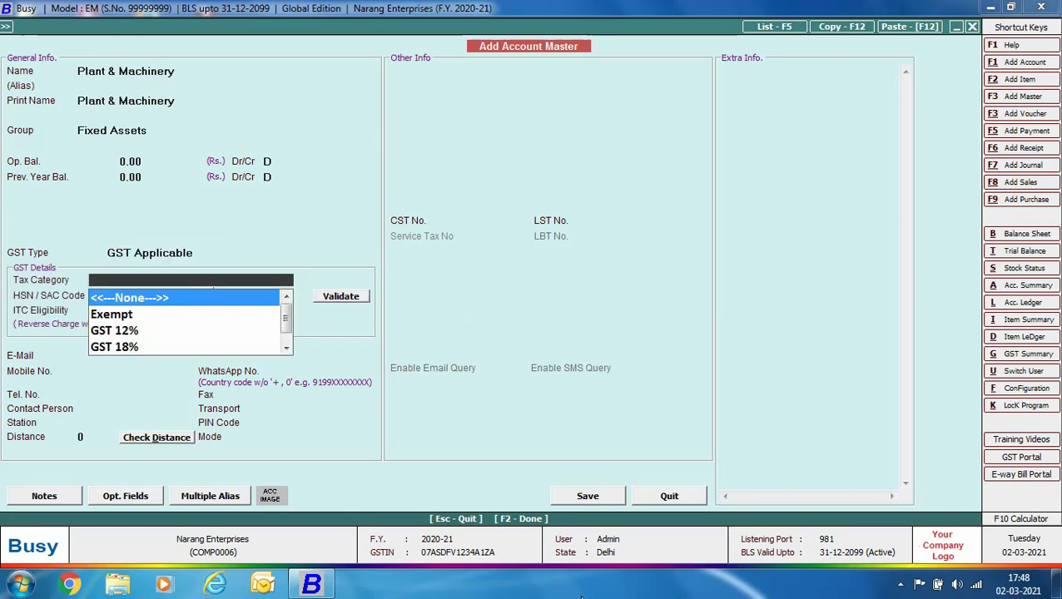
pyautogui.press('Down')
pyautogui.press('Down')
pyautogui.press('Down')
pyautogui.press('Return')
pyautogui.write('51040090')
pyautogui.press('Return')
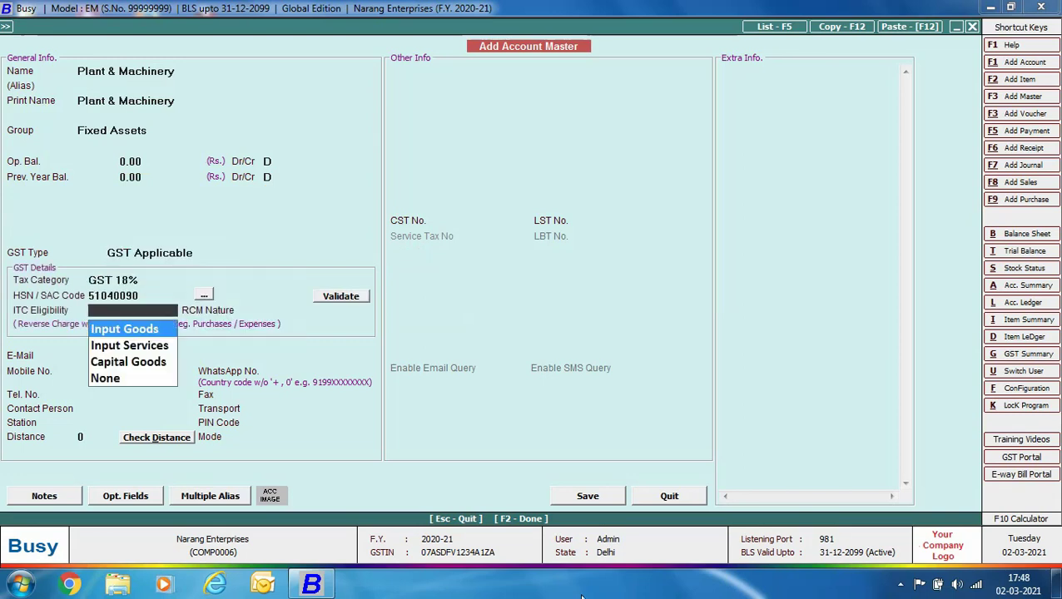
# Set ITC to Capital Goods and reverse charge to Not Applicable, then save the account
pyautogui.press('Down')
pyautogui.press('Down')
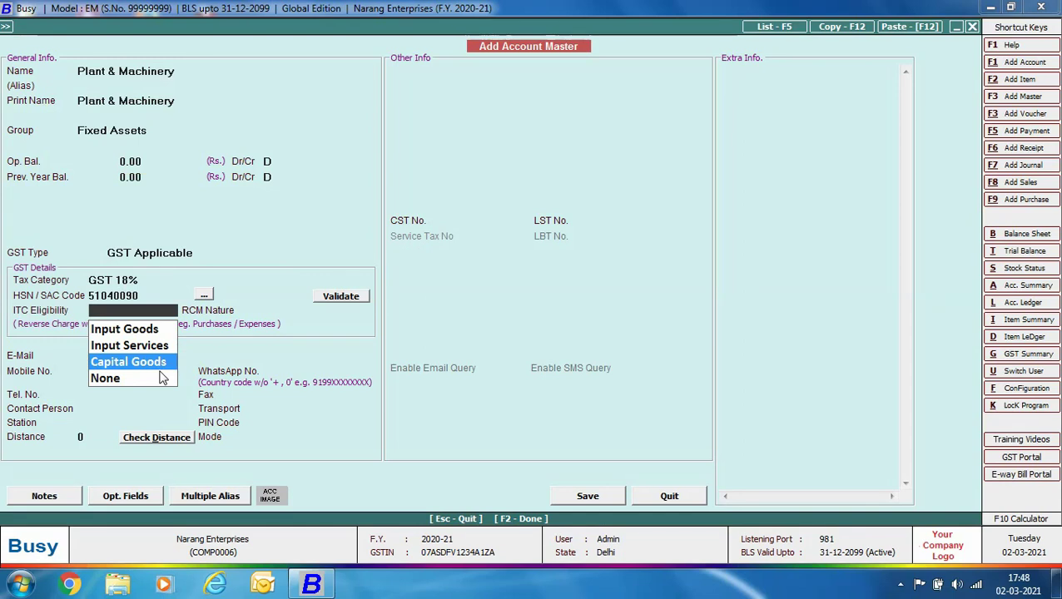
pyautogui.press('Return')
pyautogui.press('Down')
pyautogui.press('Down')
pyautogui.press('Down')
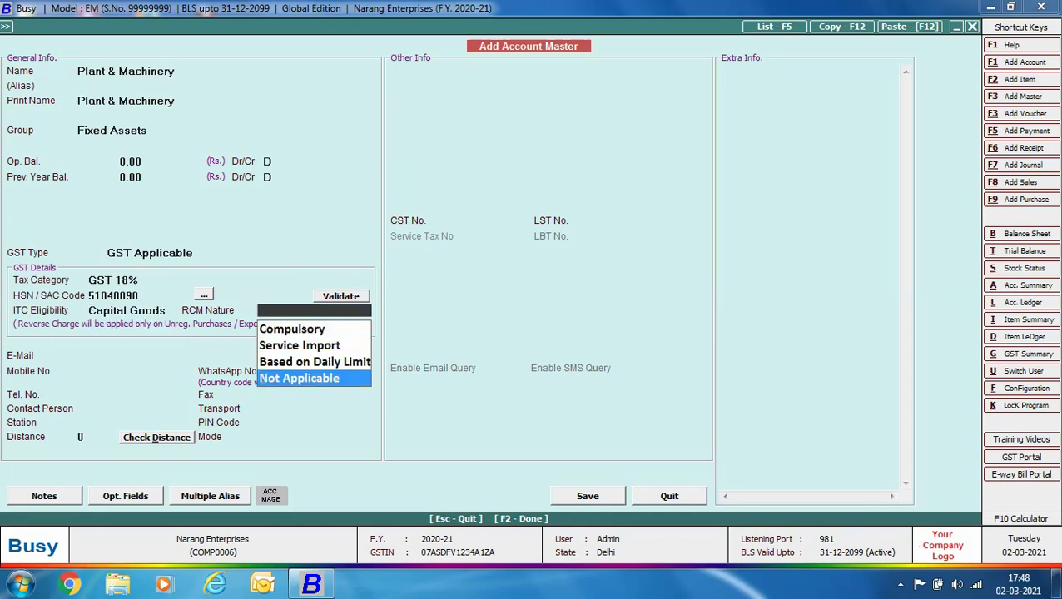
pyautogui.press('Return')
pyautogui.click(593, 495)
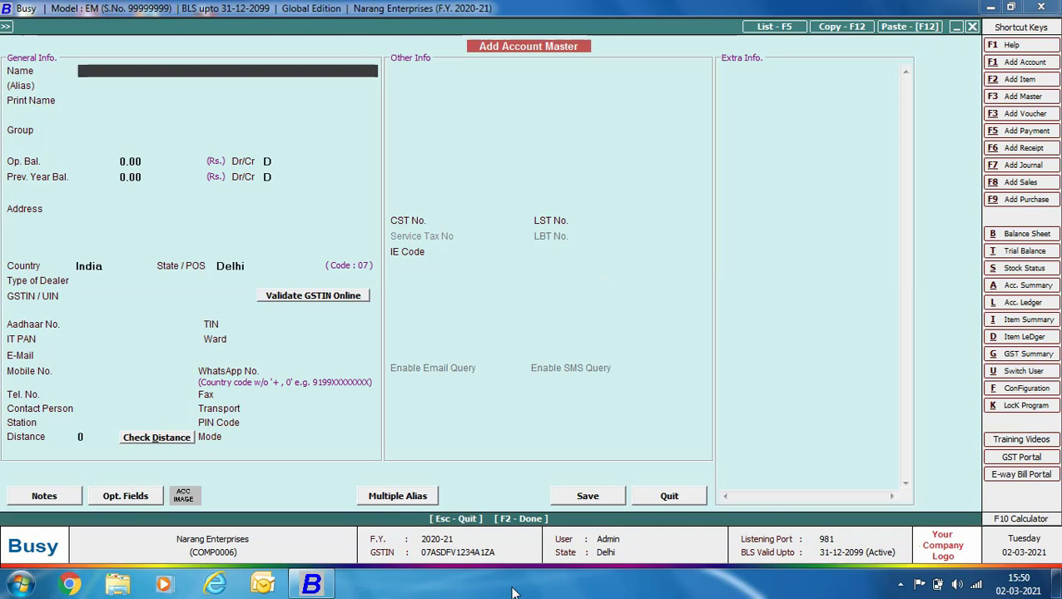
# Enter the Aman Traders party account under Sundry Debtors with the party's address
pyautogui.write('Aman Traders')
pyautogui.press('Return')
pyautogui.press('Return')
pyautogui.press('Return')
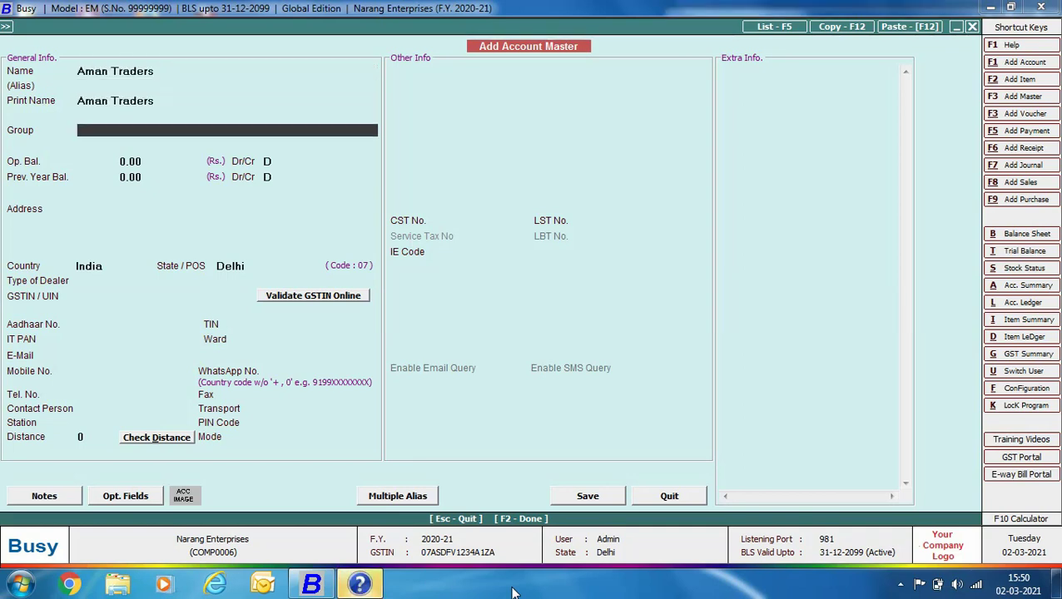
pyautogui.write('Sun')
pyautogui.press('Return')
pyautogui.press('Return')
pyautogui.press('Return')
pyautogui.press('Return')
pyautogui.press('Return')
pyautogui.write('L-901,902 Phase-1')
pyautogui.press('Return')
pyautogui.write('Dwarka')
pyautogui.press('Return')
pyautogui.press('Return')
pyautogui.press('Return')
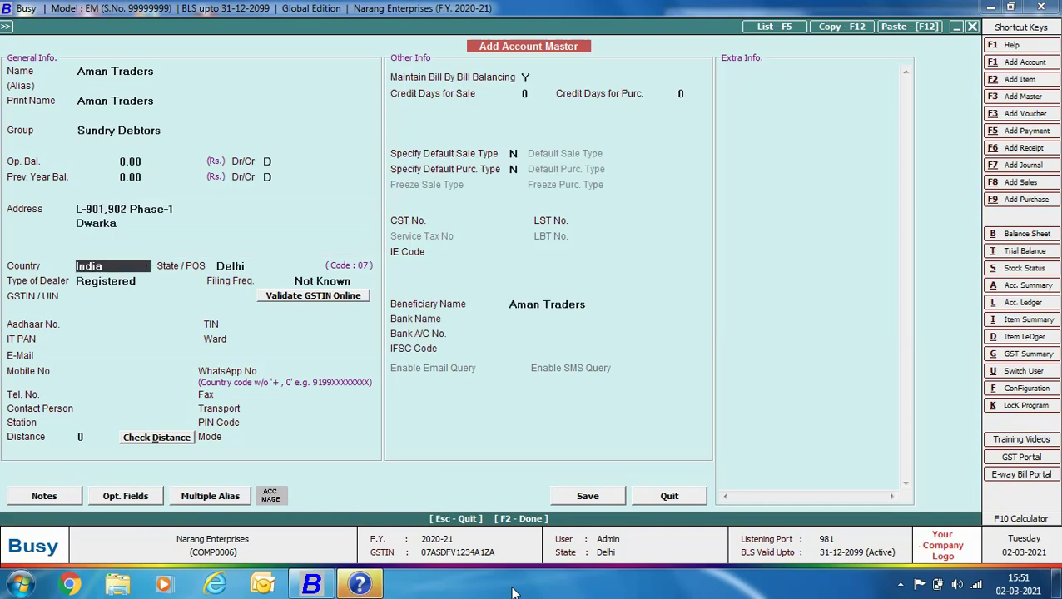
pyautogui.press('Return')
pyautogui.press('Return')
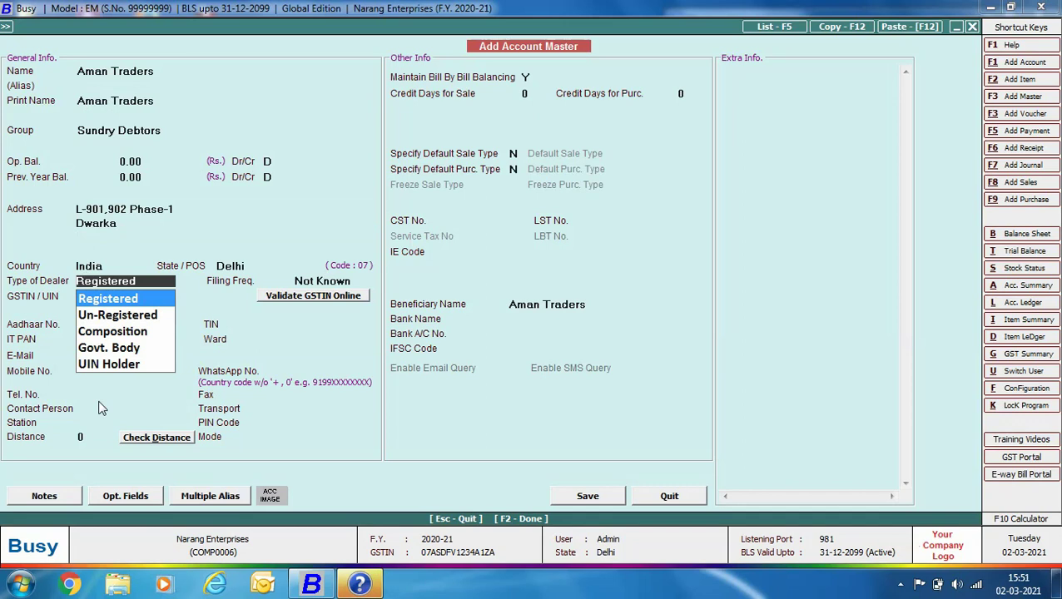
# Set dealer type Registered with Monthly filing, enter the party's GSTIN, and save
pyautogui.press('Return')
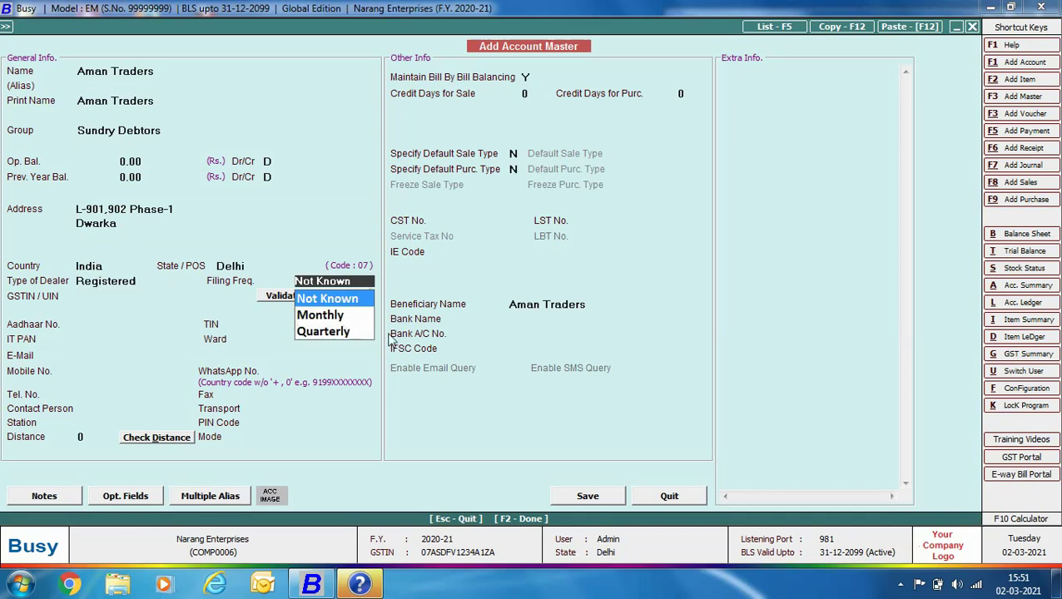
pyautogui.press('Down')
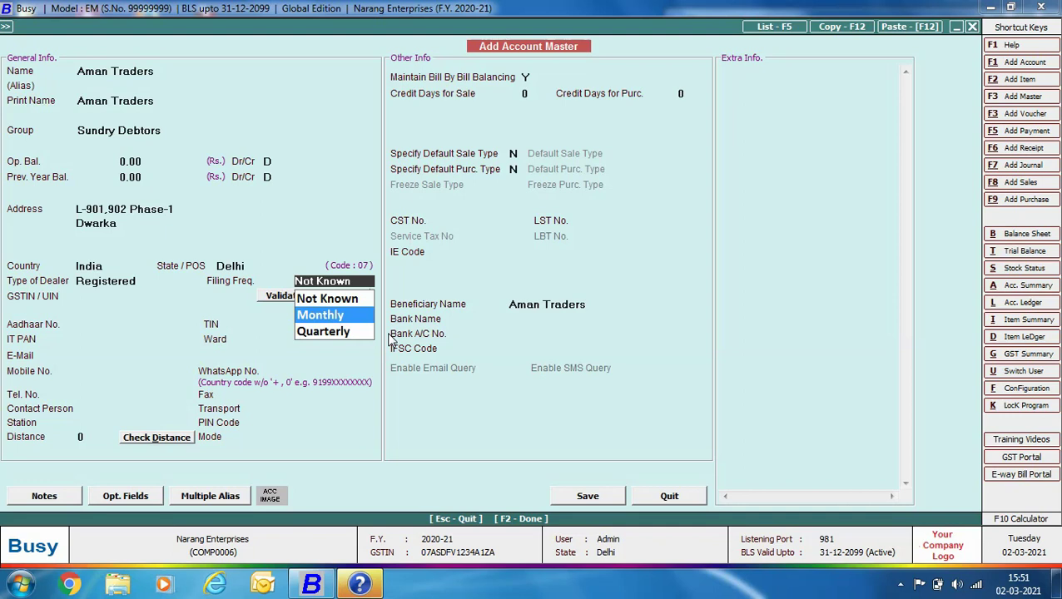
pyautogui.press('Return')
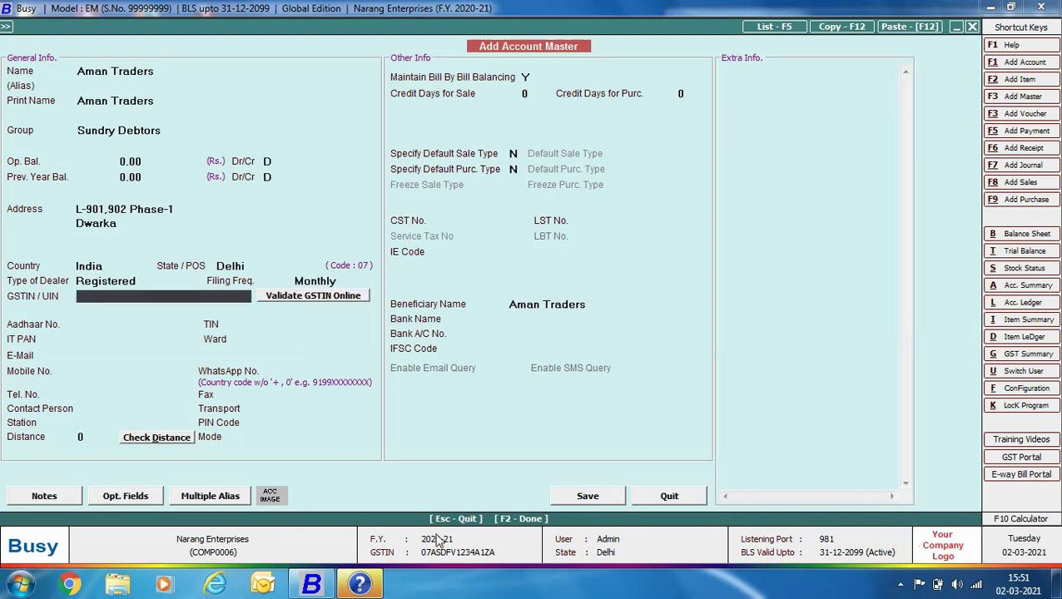
pyautogui.write('07AWERD1234A1ZA')
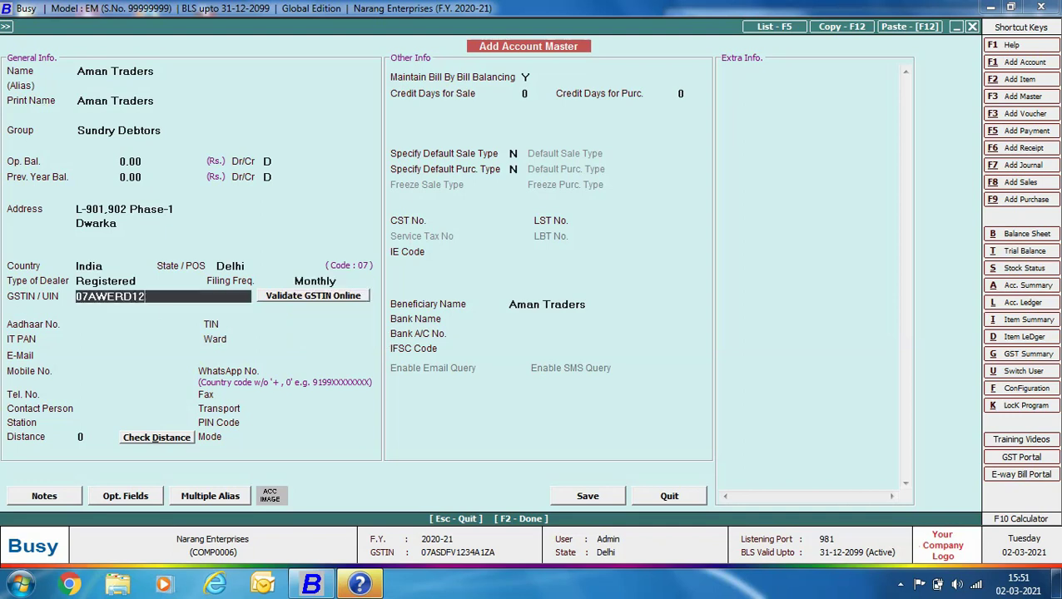
pyautogui.press('Return')
pyautogui.press('Return')
pyautogui.press('Return')
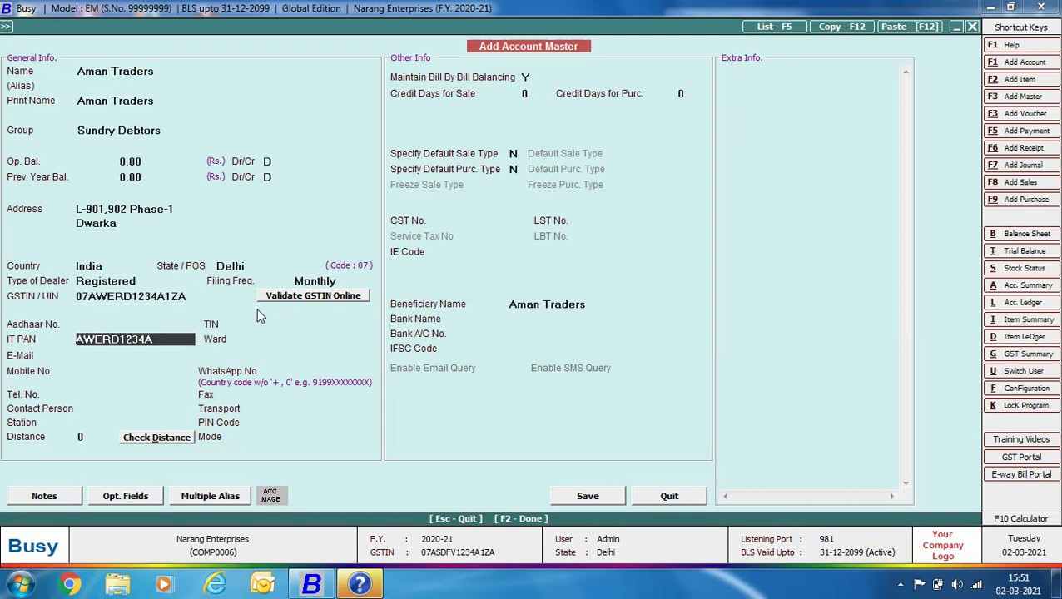
pyautogui.click(605, 498)
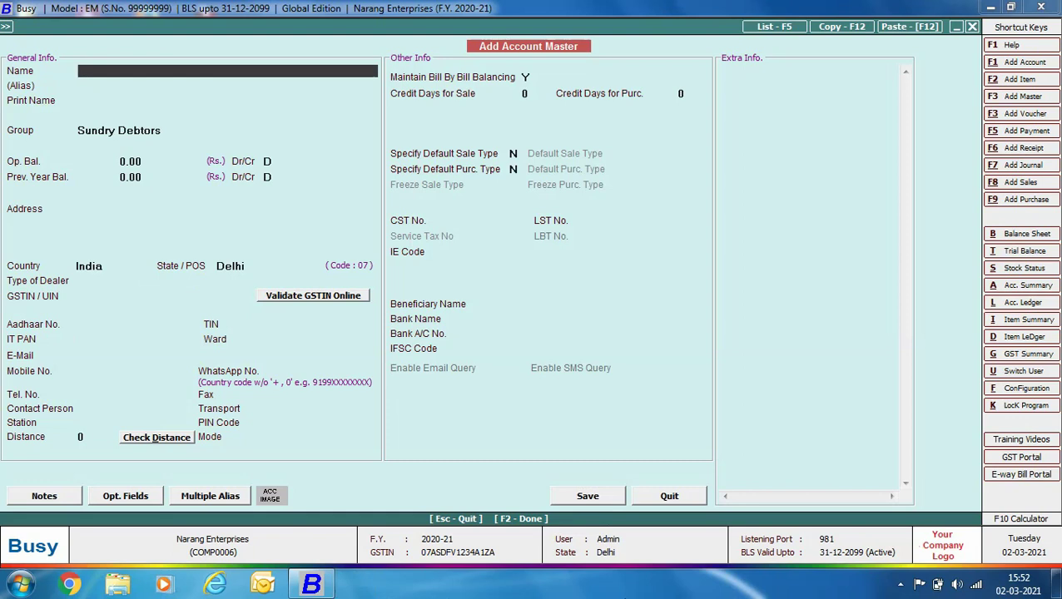
# Enter the Shyam Enterprises account under Sundry Debtors with its two-line address
pyautogui.write('Shyam Enterprises')
pyautogui.press('Return')
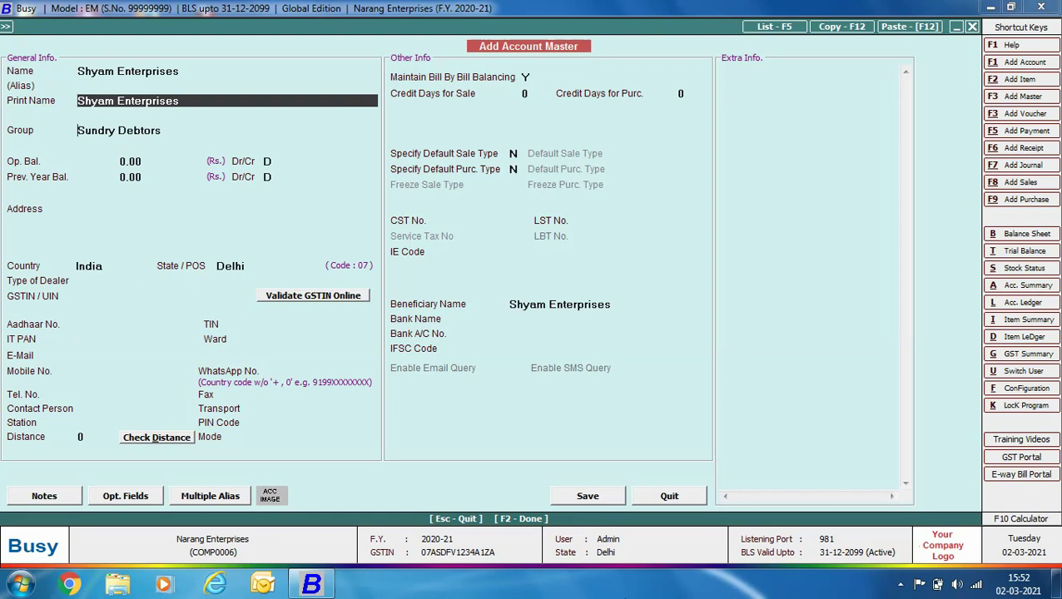
pyautogui.press('Return')
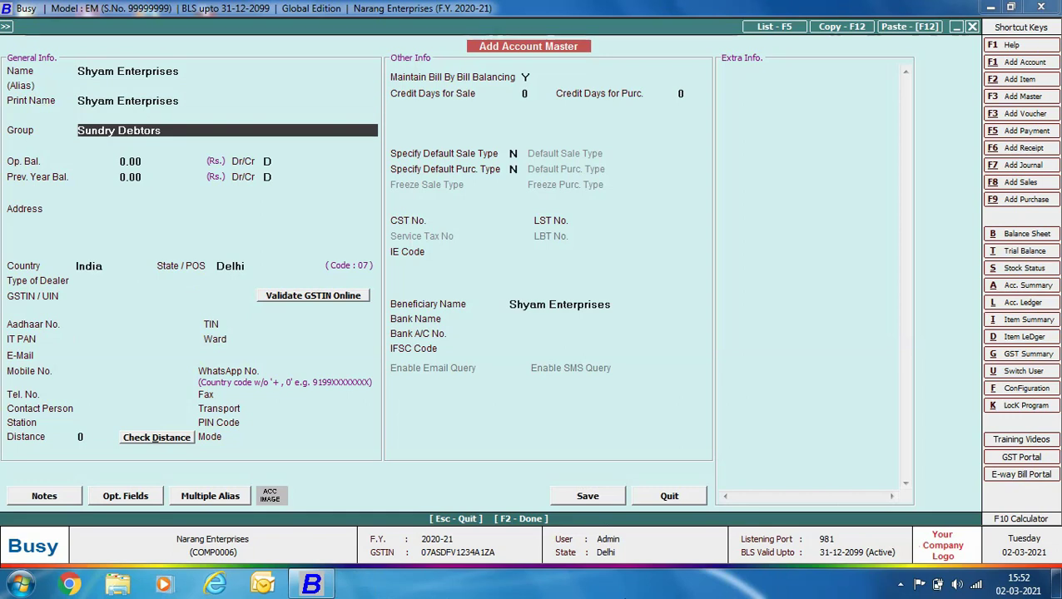
pyautogui.press('Return')
pyautogui.write('201,202 MG Tower')
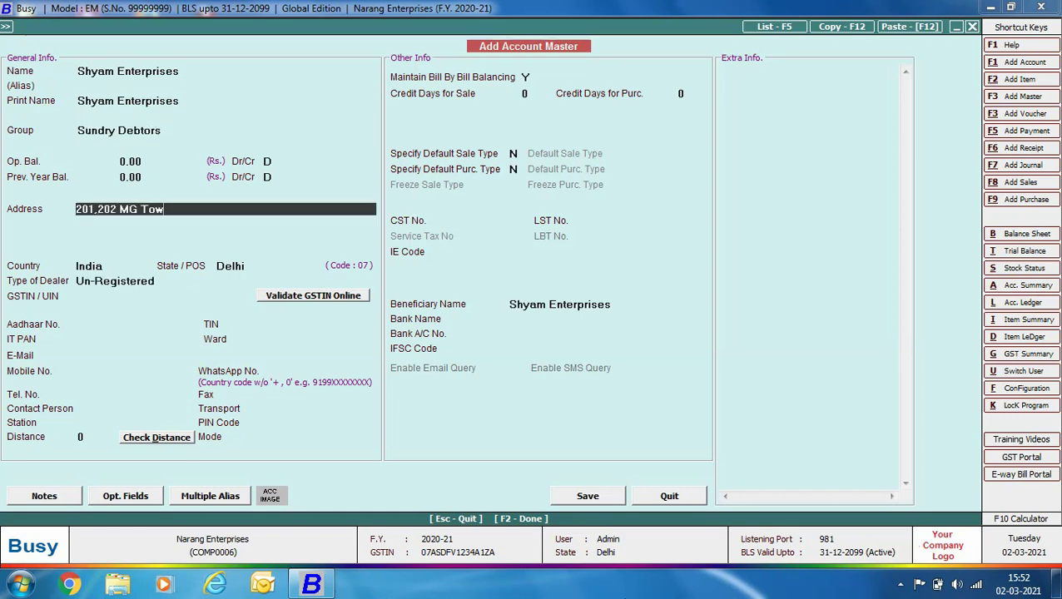
pyautogui.press('Return')
pyautogui.write('Wazirpur Industrial Area')
pyautogui.press('Return')
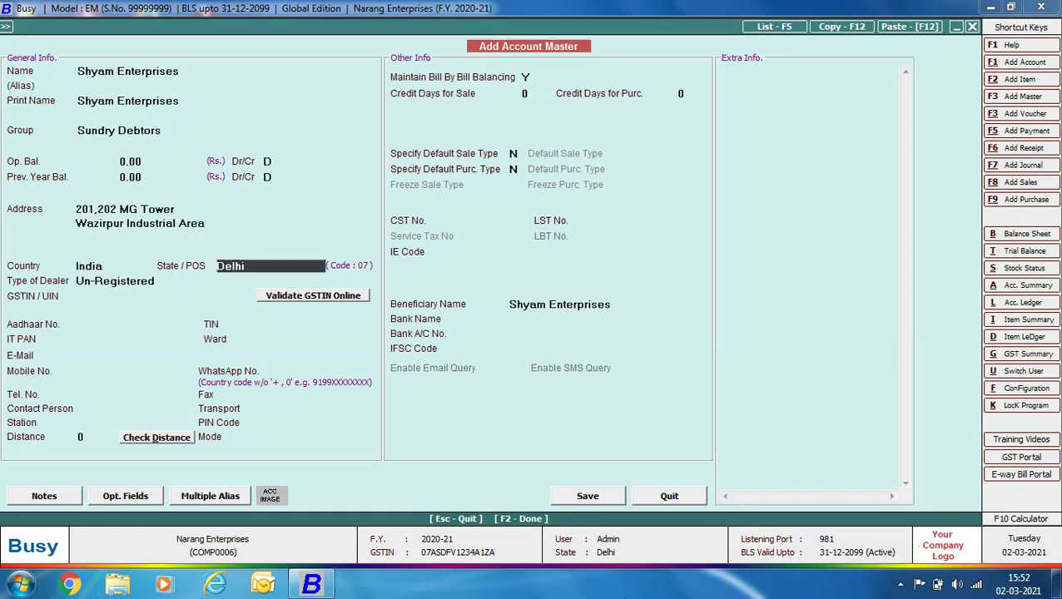
# Keep the dealer type Un-Registered and save the account
pyautogui.press('Return')
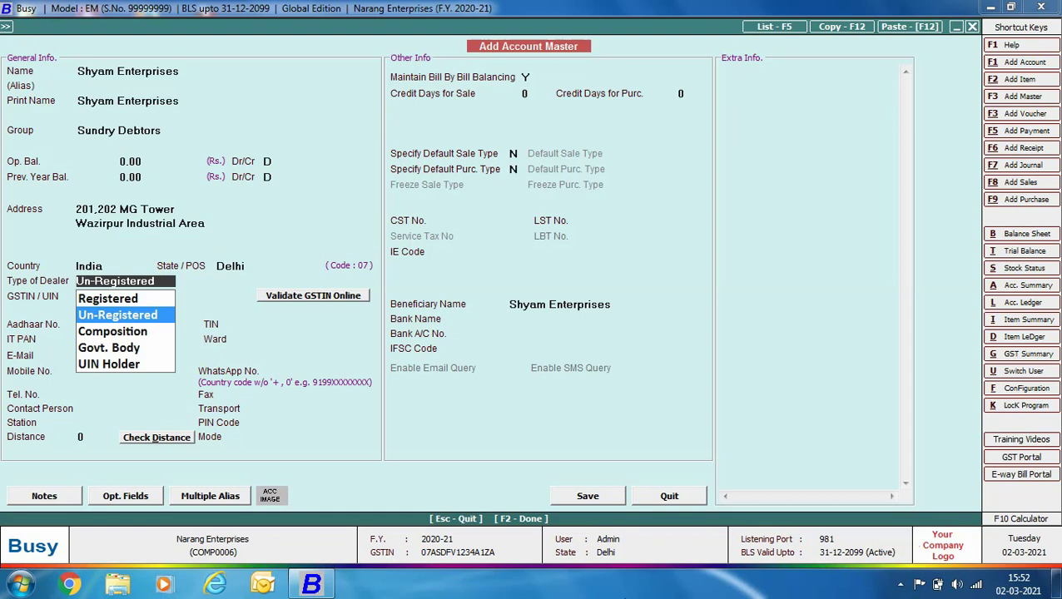
pyautogui.press('Return')
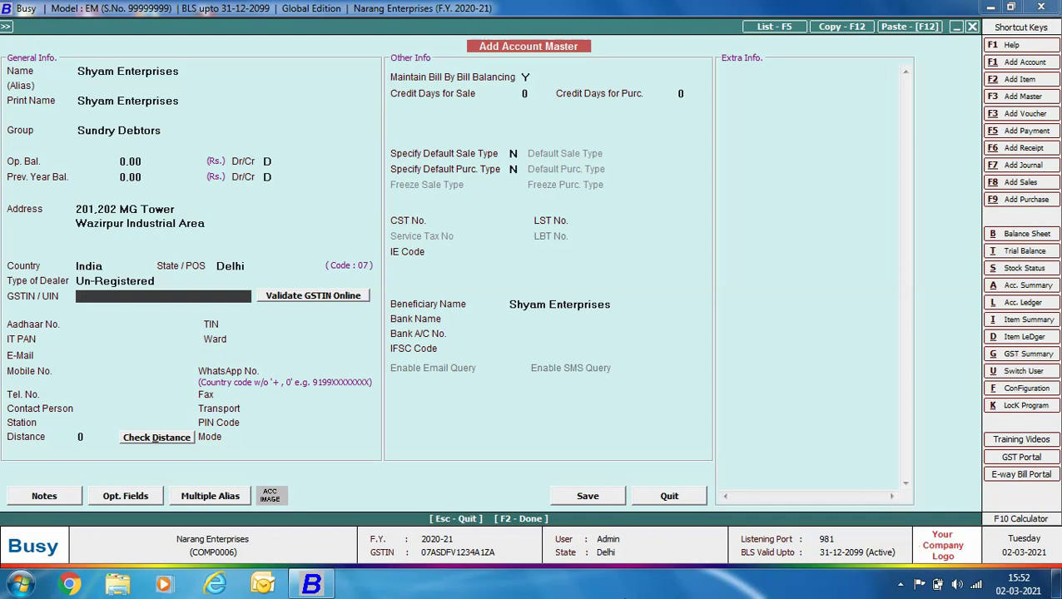
pyautogui.press('F2')
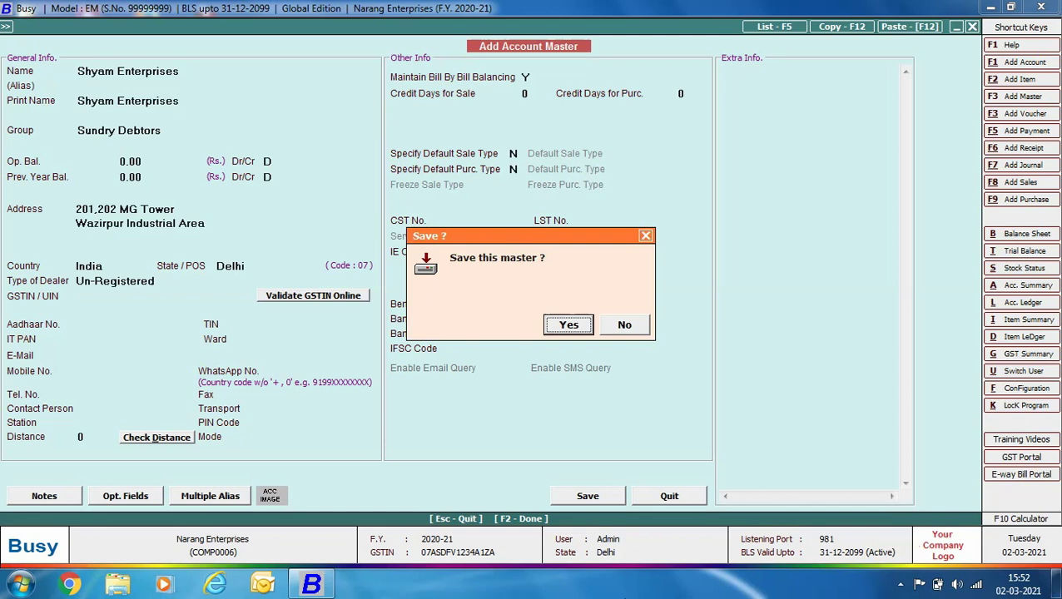
pyautogui.press('Return')
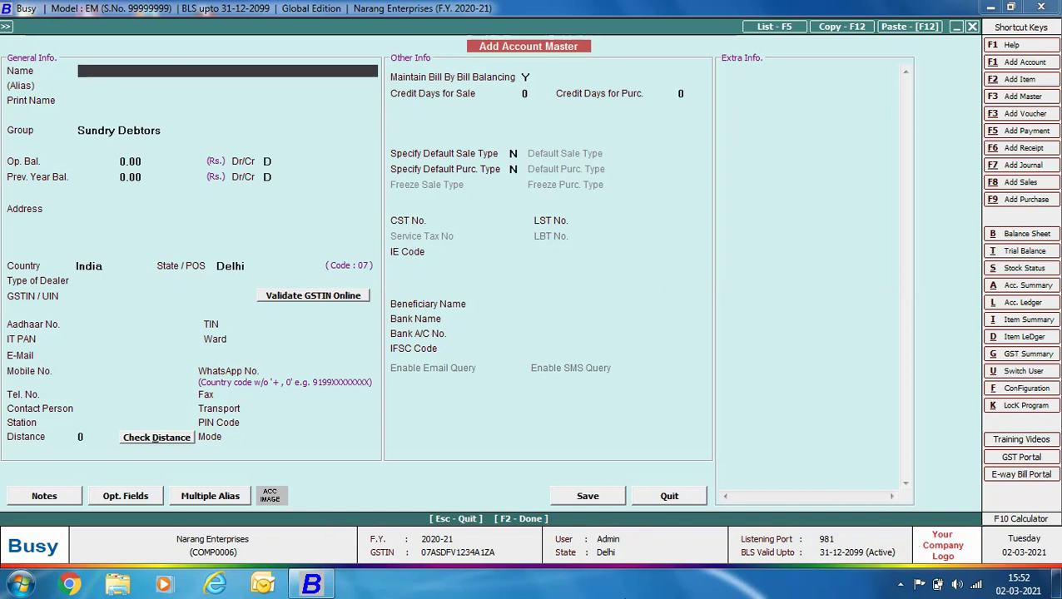
# Start a new account named Bensons under the Sundry Debtors group
pyautogui.write('Bensons')
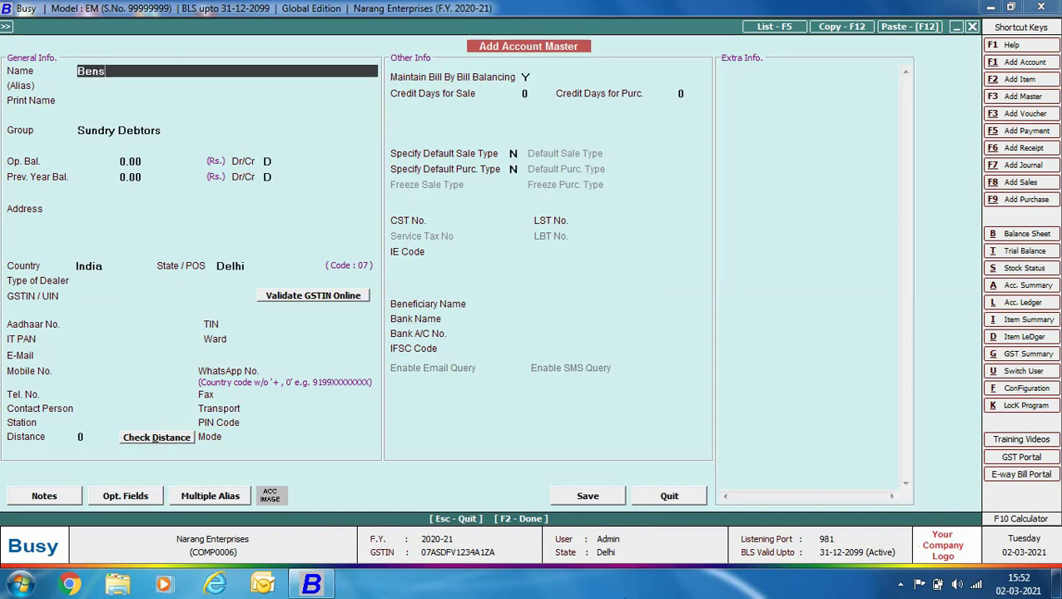
pyautogui.press('Return')
pyautogui.press('Return')
pyautogui.press('Return')
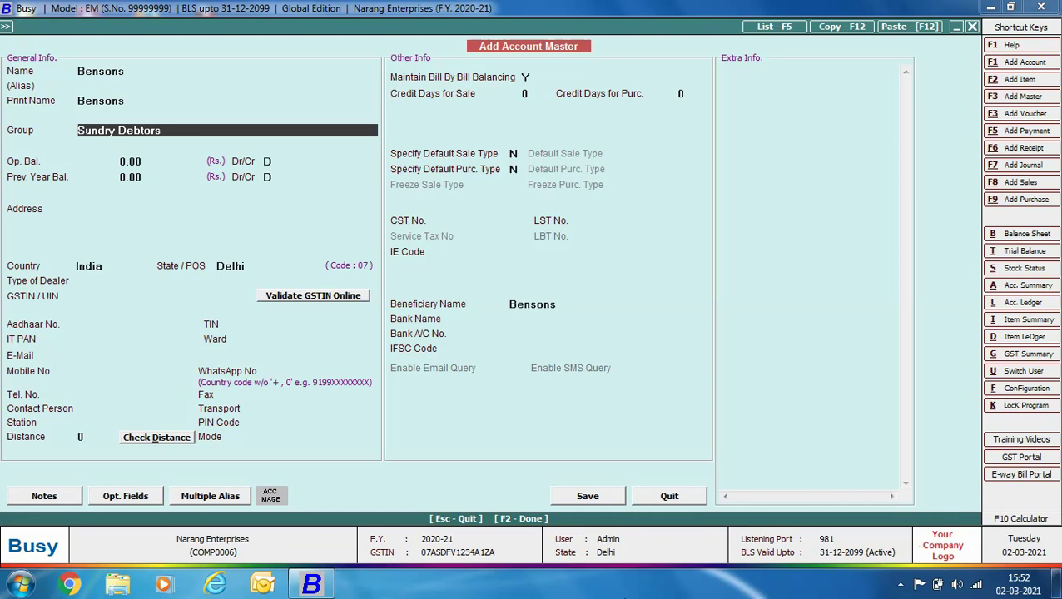
pyautogui.press('Return')
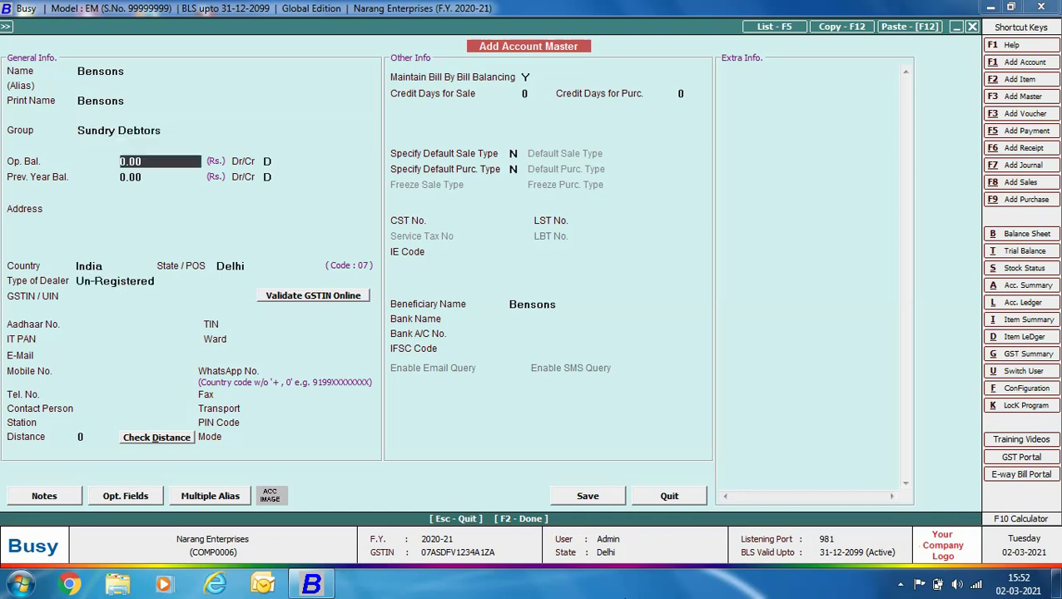
pyautogui.press('Return')
pyautogui.write('Blk 35, Mandalay Road')
pyautogui.press('Return')
pyautogui.write('Mandalay Towers')
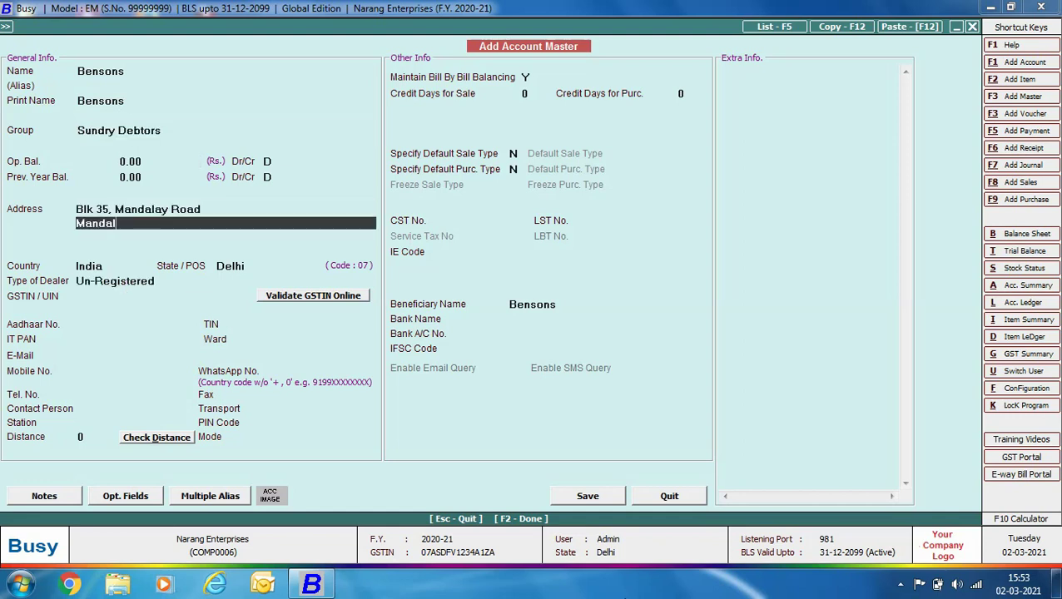
pyautogui.press('Return')
pyautogui.write('Singapore')
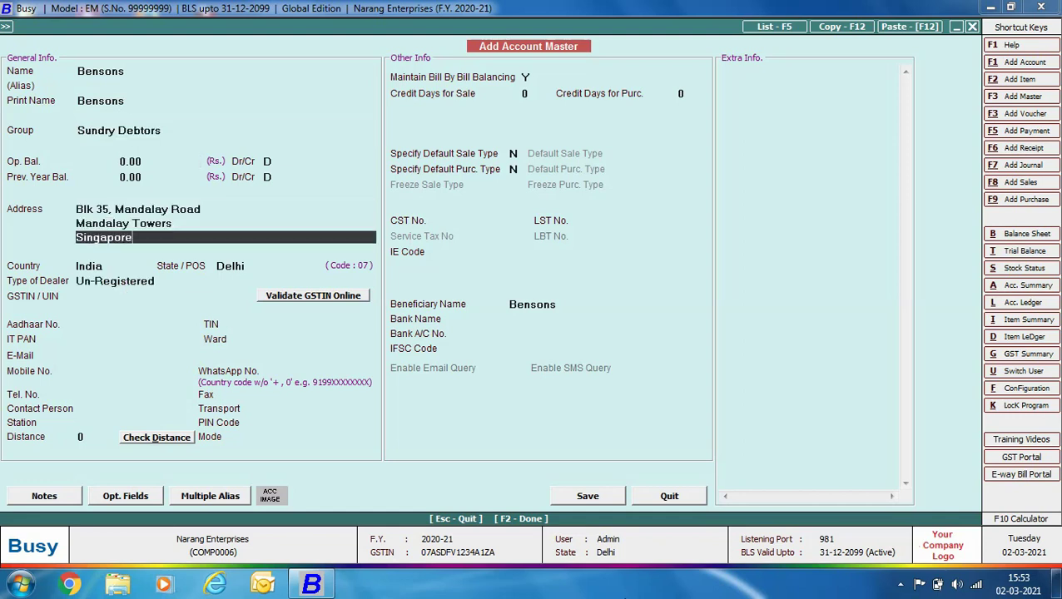
pyautogui.press('Return')
pyautogui.press('Return')
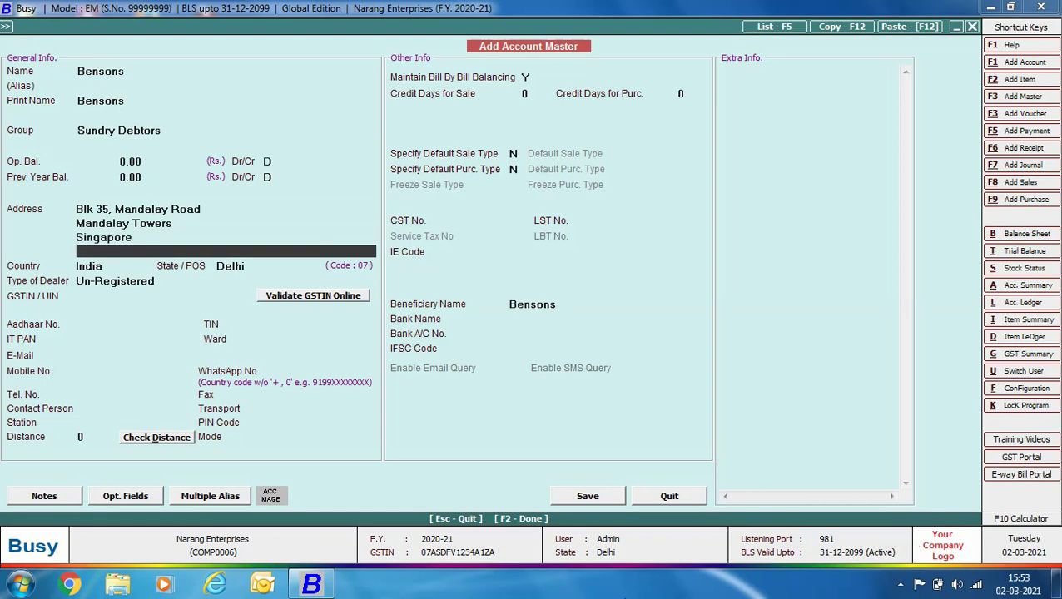
pyautogui.write('sin')
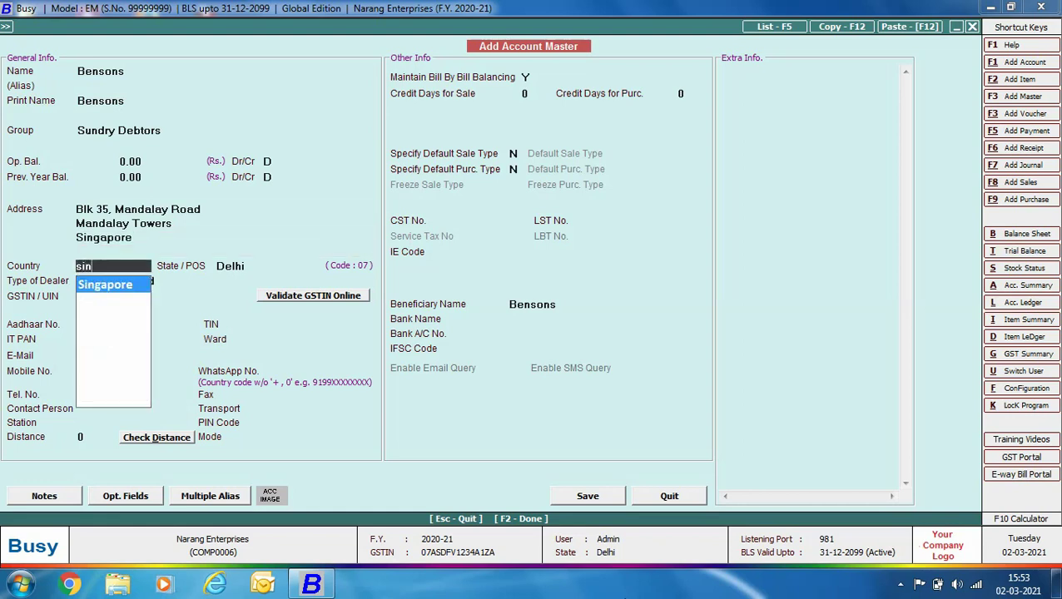
pyautogui.press('Return')
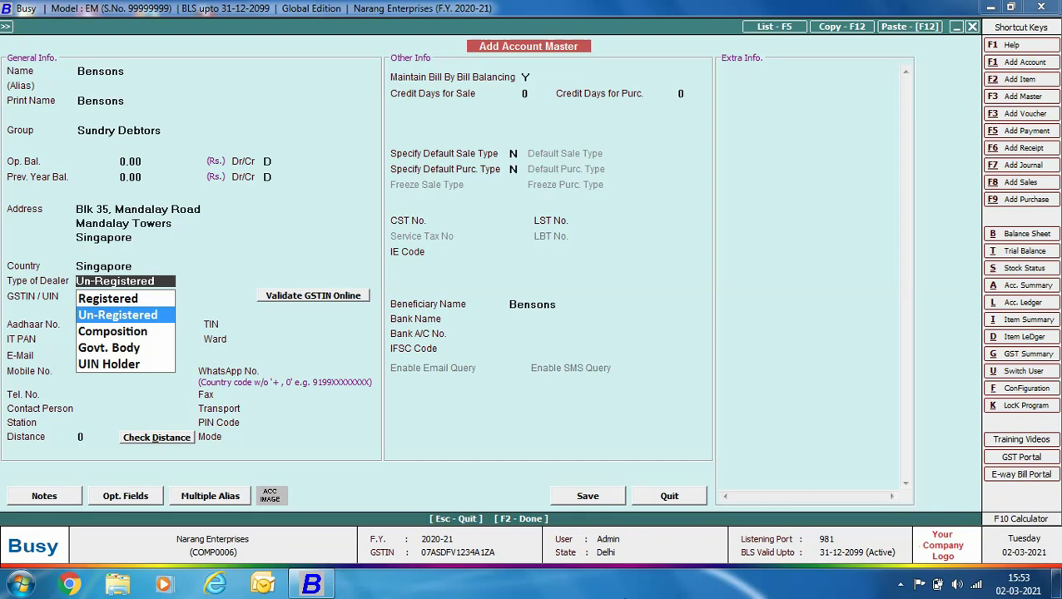
pyautogui.press('Return')
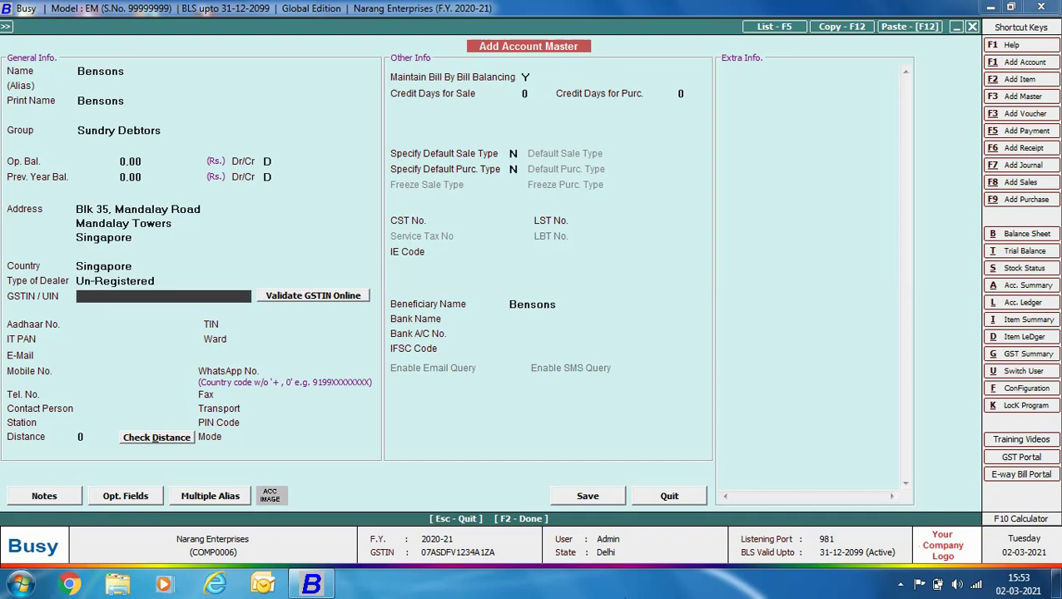
pyautogui.click(601, 499)
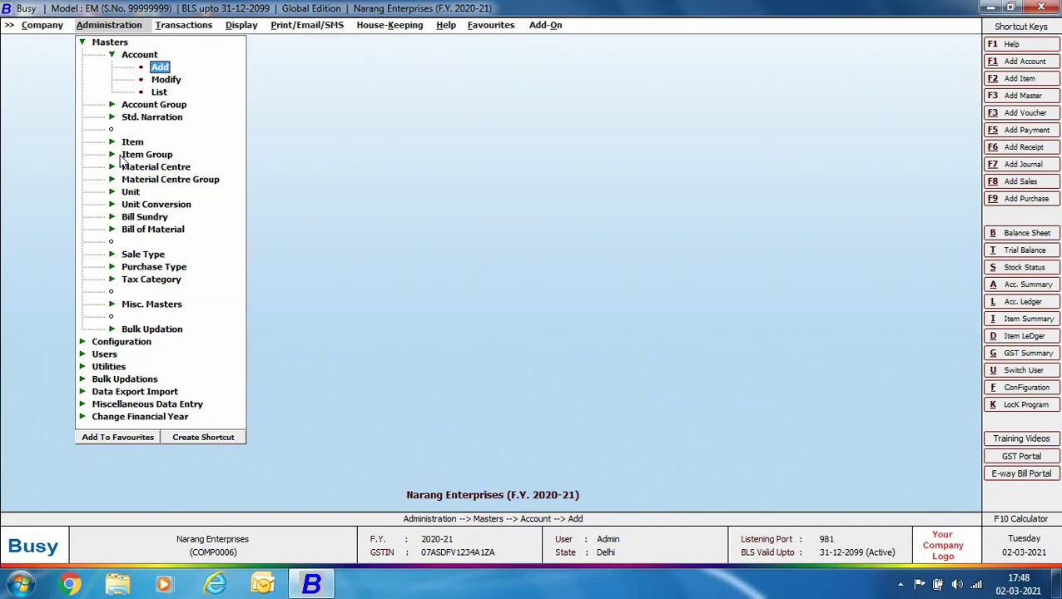
# Add item LG 32" LED in group LED T.V'S with unit Pcs
pyautogui.click(133, 139)
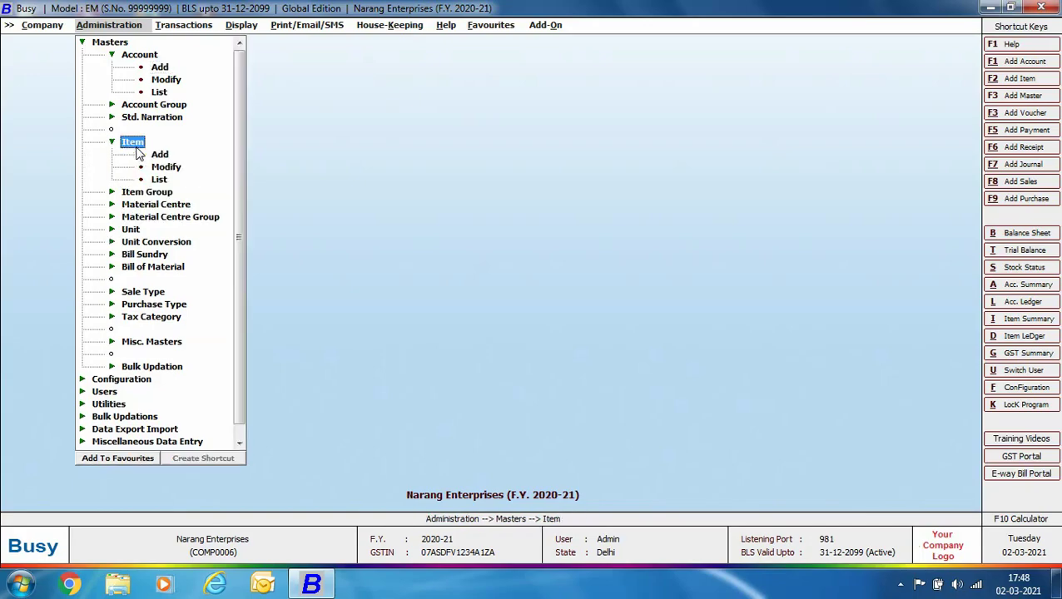
pyautogui.click(158, 152)
pyautogui.write('LG 32" LED')
pyautogui.press('Return')
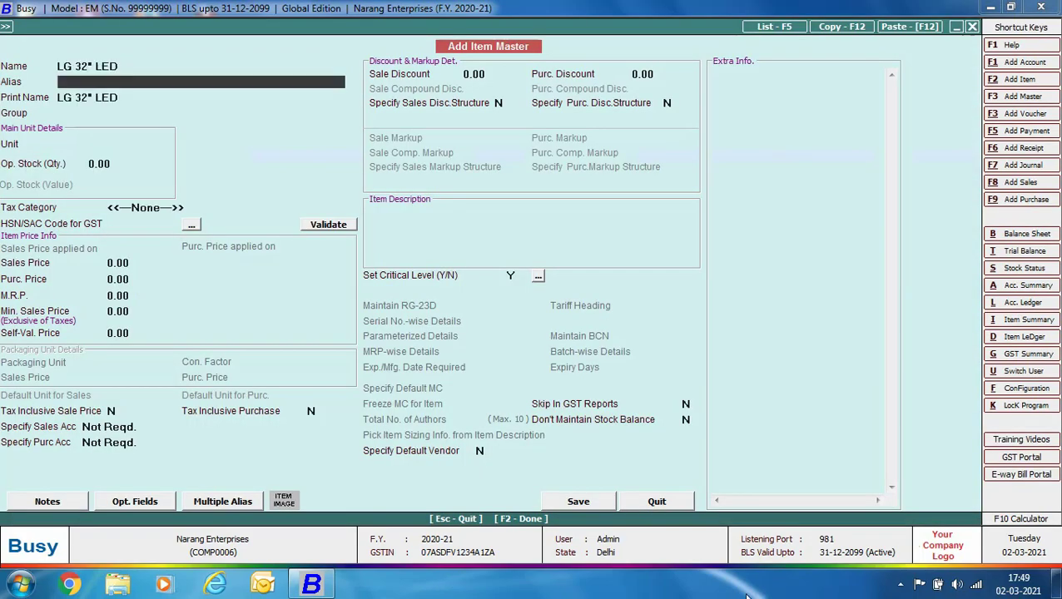
pyautogui.press('Return')
pyautogui.press('Return')
pyautogui.write('LE')
pyautogui.press('Return')
pyautogui.write('Pcs.')
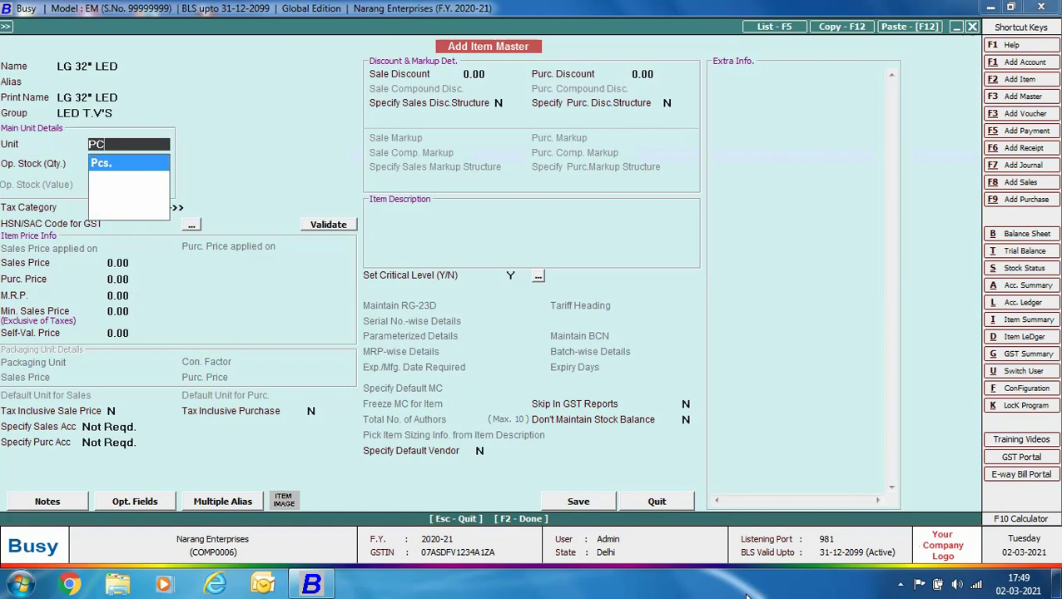
pyautogui.press('Return')
pyautogui.press('Return')
# Assign tax category GST 18% and HSN 85280090, then save the item
pyautogui.write('gst')
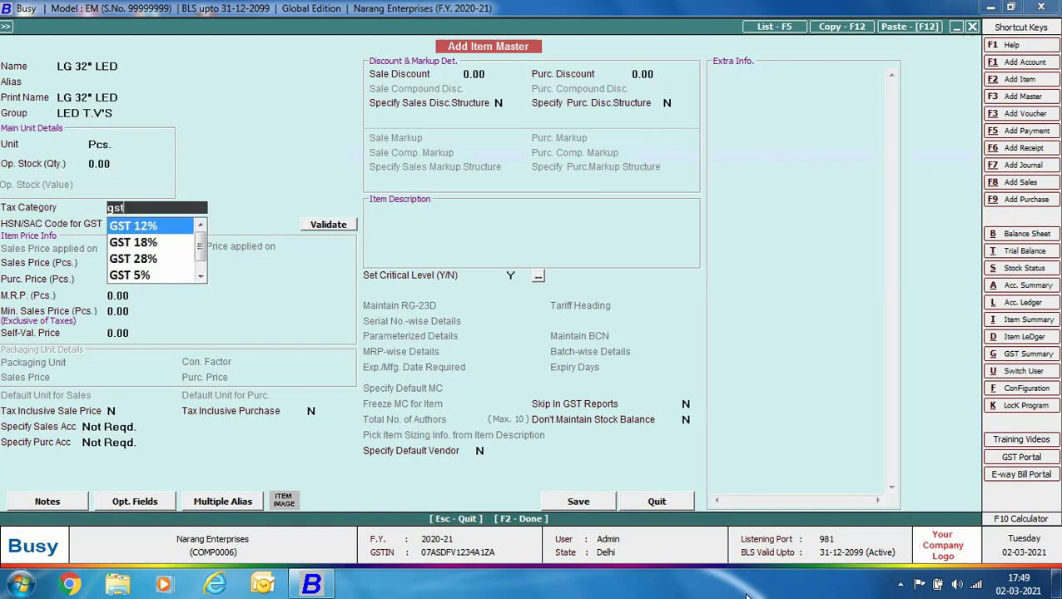
pyautogui.press('Down')
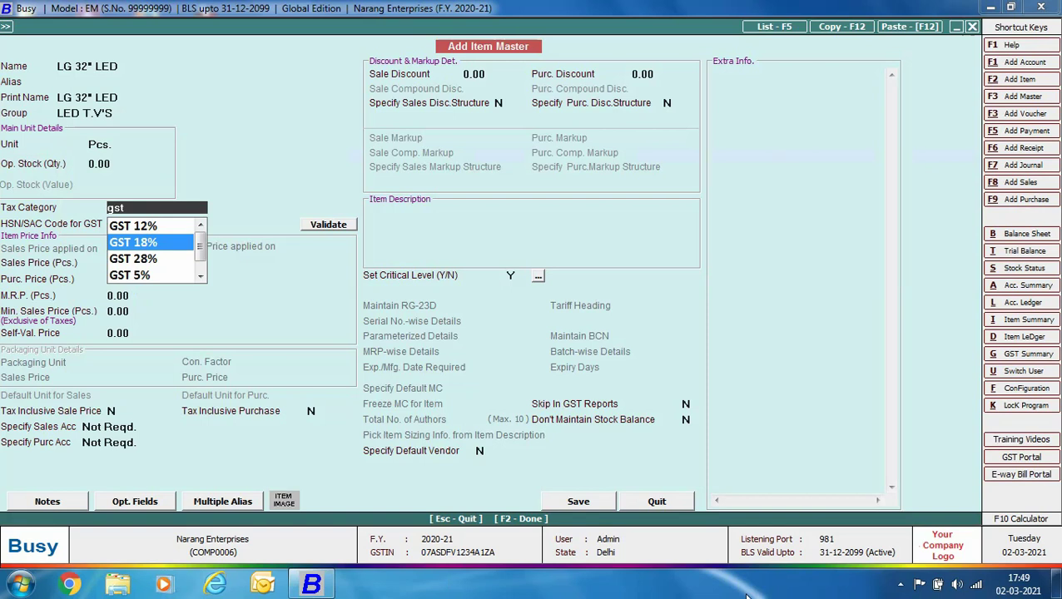
pyautogui.press('Return')
pyautogui.write('85280090')
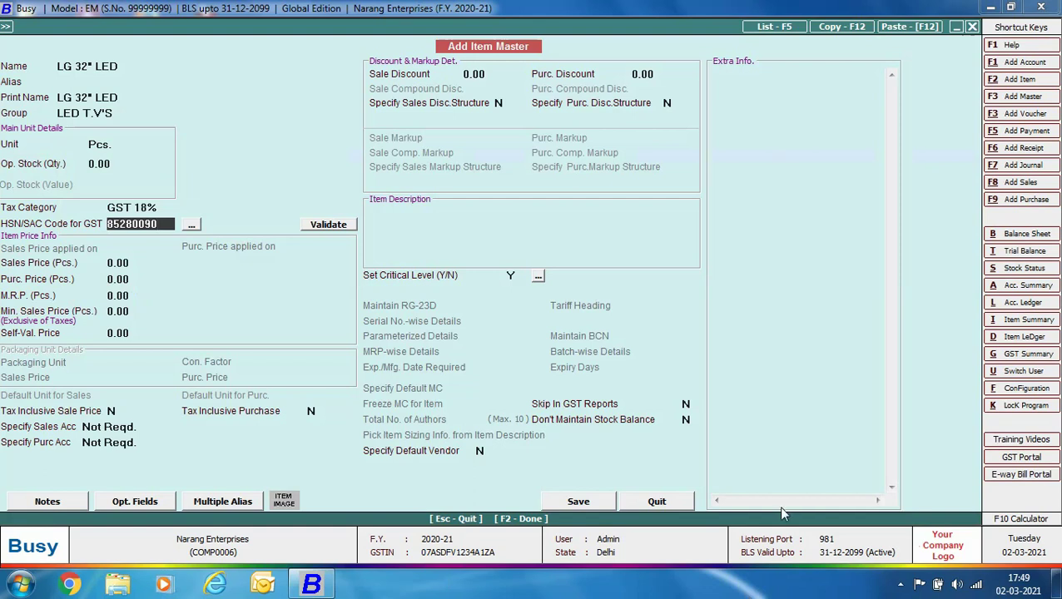
pyautogui.click(579, 502)
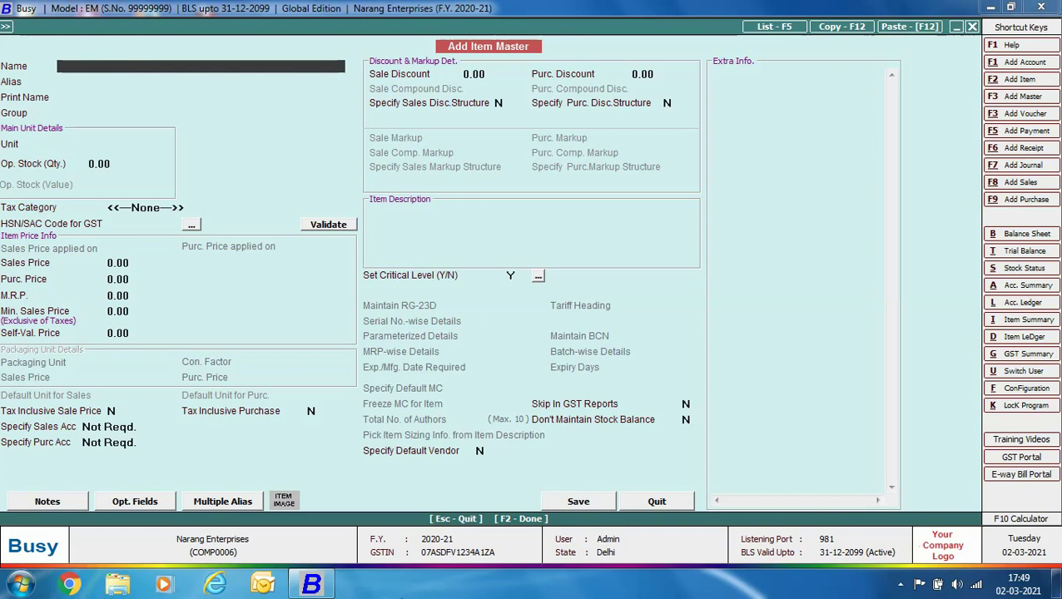
# Enter service item AMC: group General, unit N.A., Services 18%, SAC 995412
pyautogui.write('AMC')
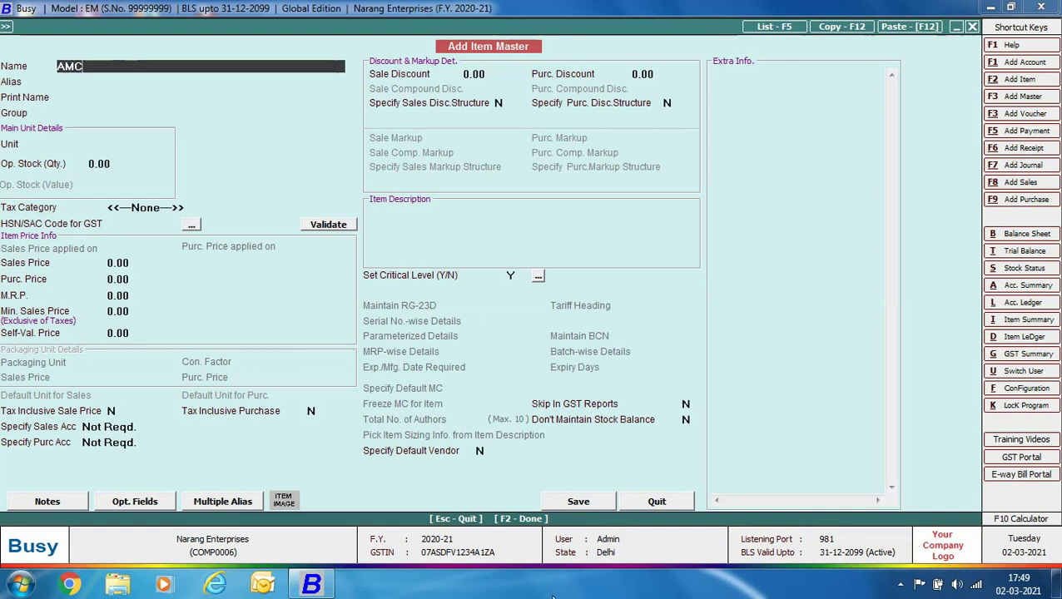
pyautogui.press('Return')
pyautogui.press('Return')
pyautogui.press('Return')
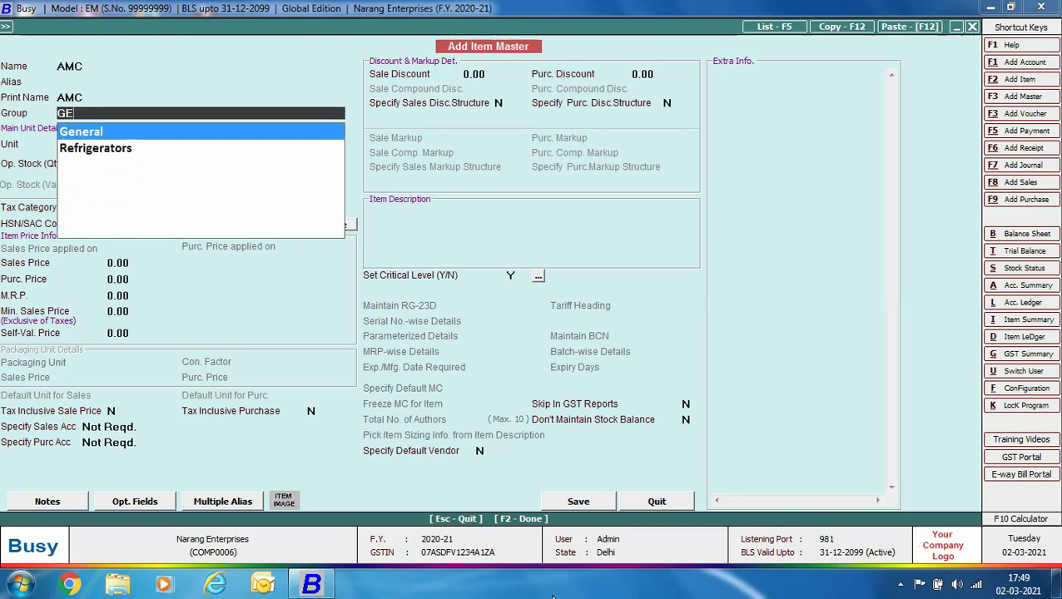
pyautogui.press('Return')
pyautogui.write('NA')
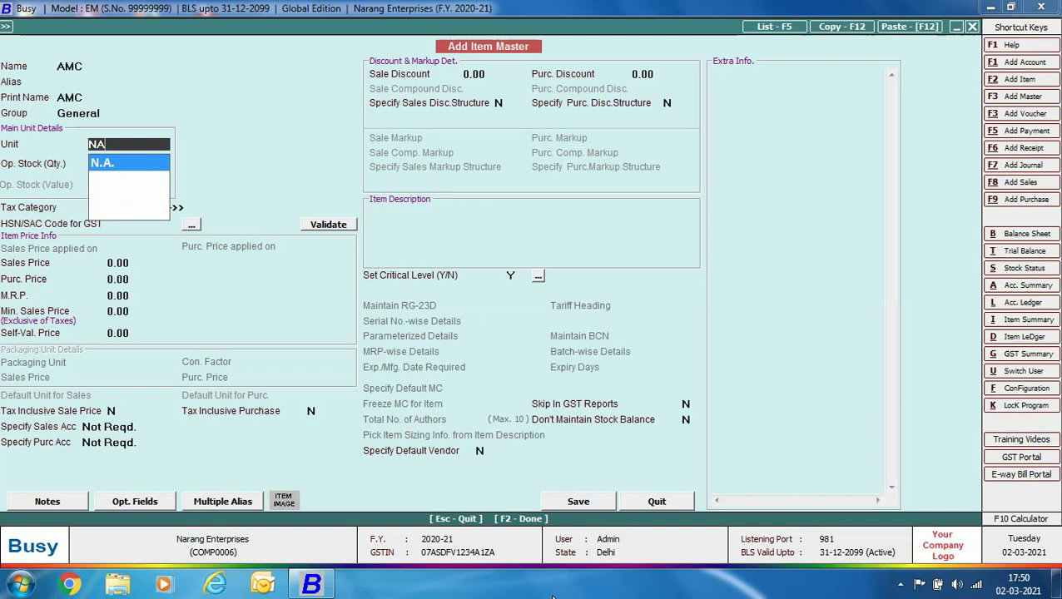
pyautogui.press('Return')
pyautogui.press('Return')
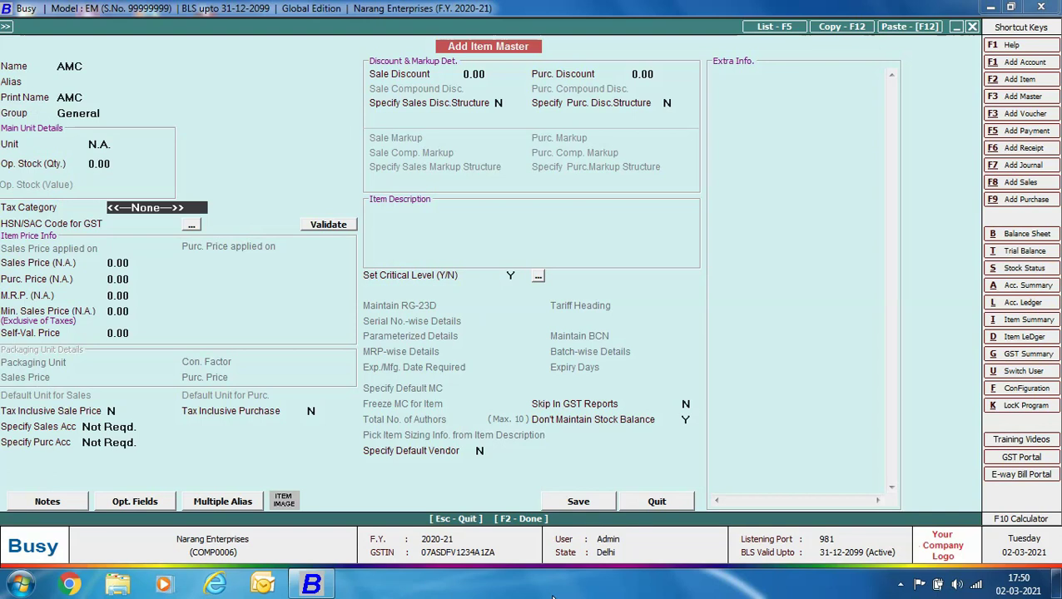
pyautogui.write('SER')
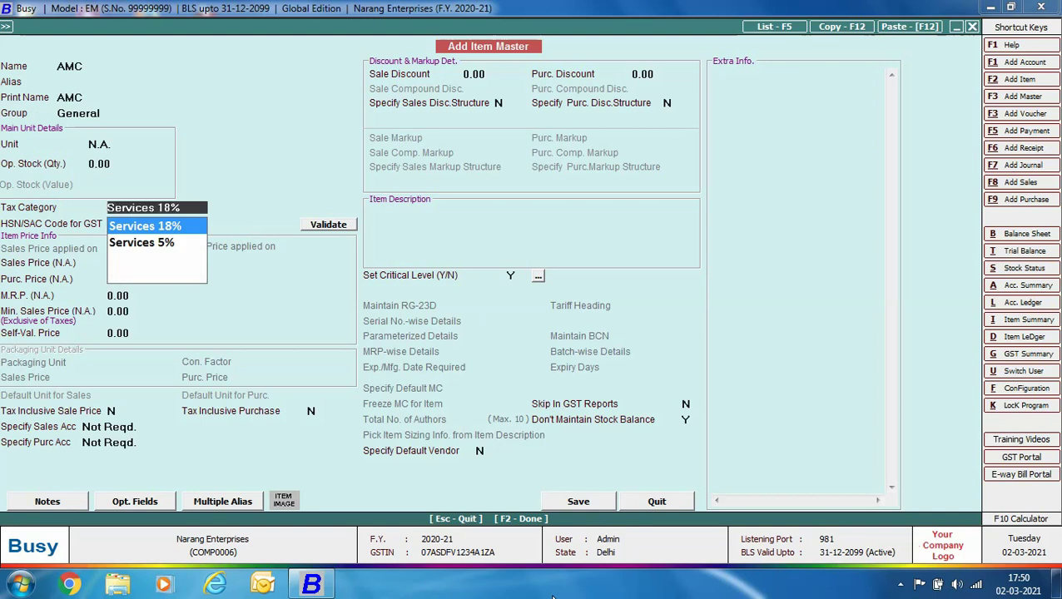
pyautogui.press('Return')
pyautogui.write('995412')
pyautogui.press('Return')
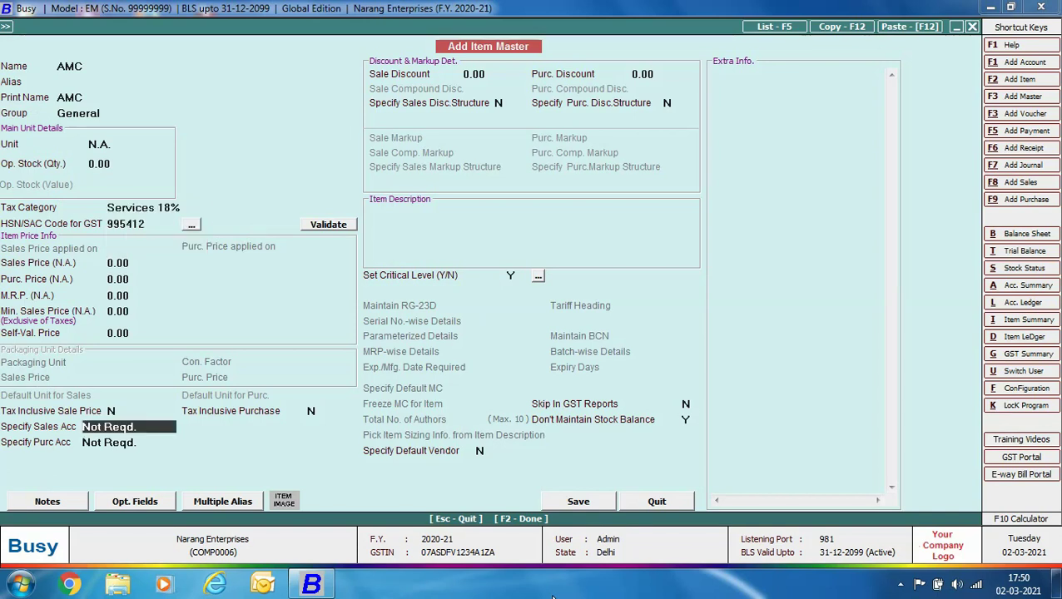
# Specify Service Charges Receipts as the item's sales account
pyautogui.press('Down')
pyautogui.press('Return')
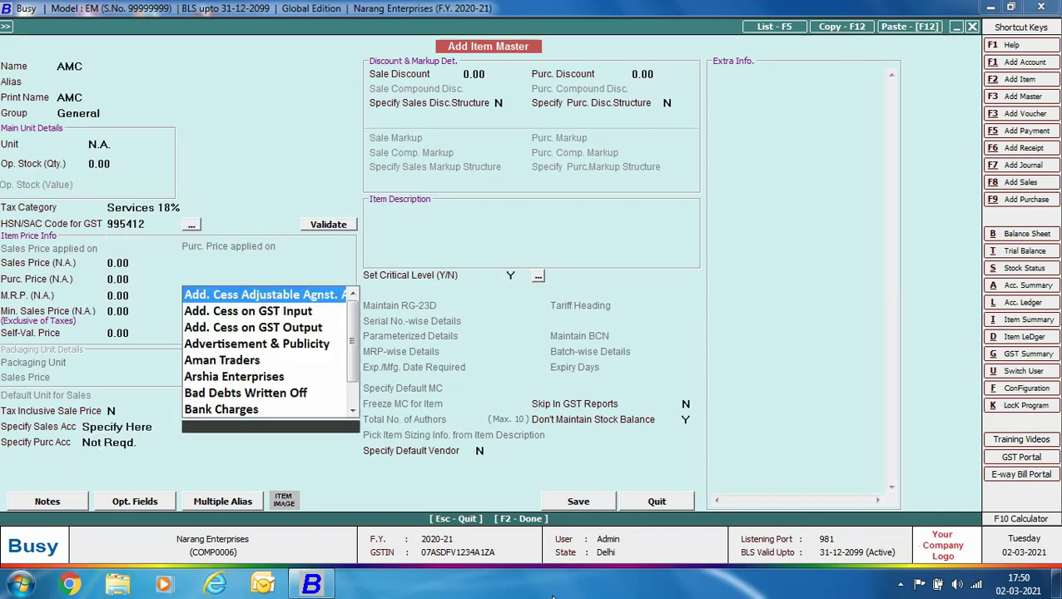
pyautogui.write('serv')
pyautogui.press('Down')
pyautogui.press('Return')
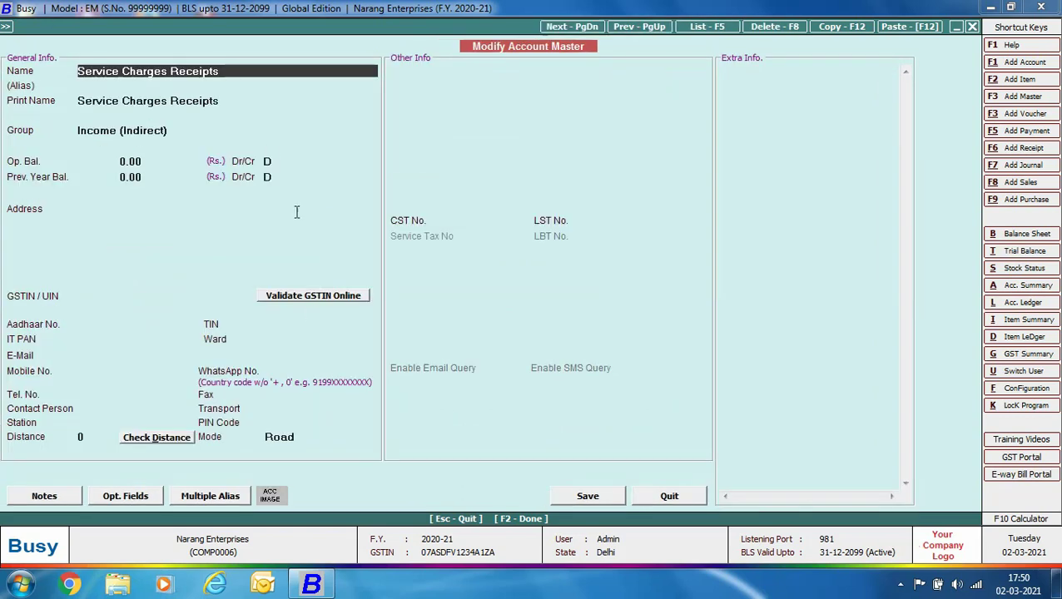
# Close the account details, keep Service Charges Receipts, and save the AMC item
pyautogui.click(682, 498)
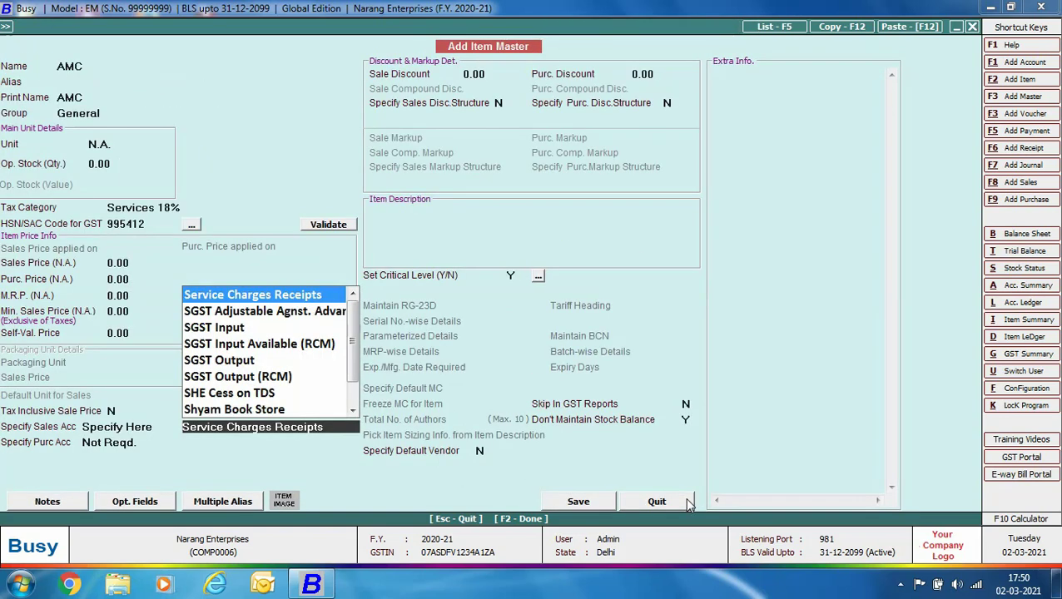
pyautogui.click(686, 420)
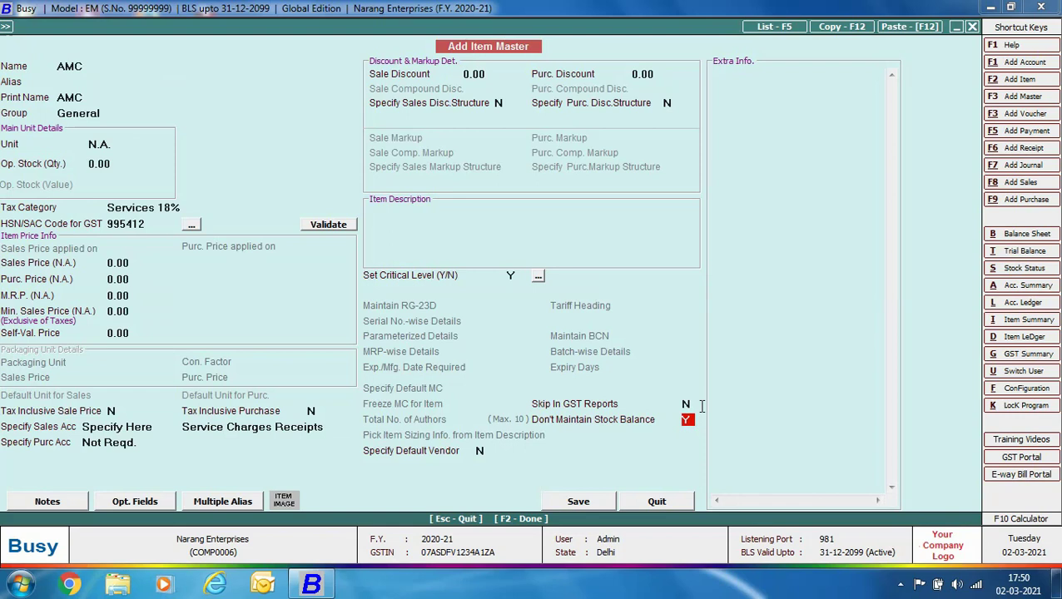
pyautogui.click(595, 501)
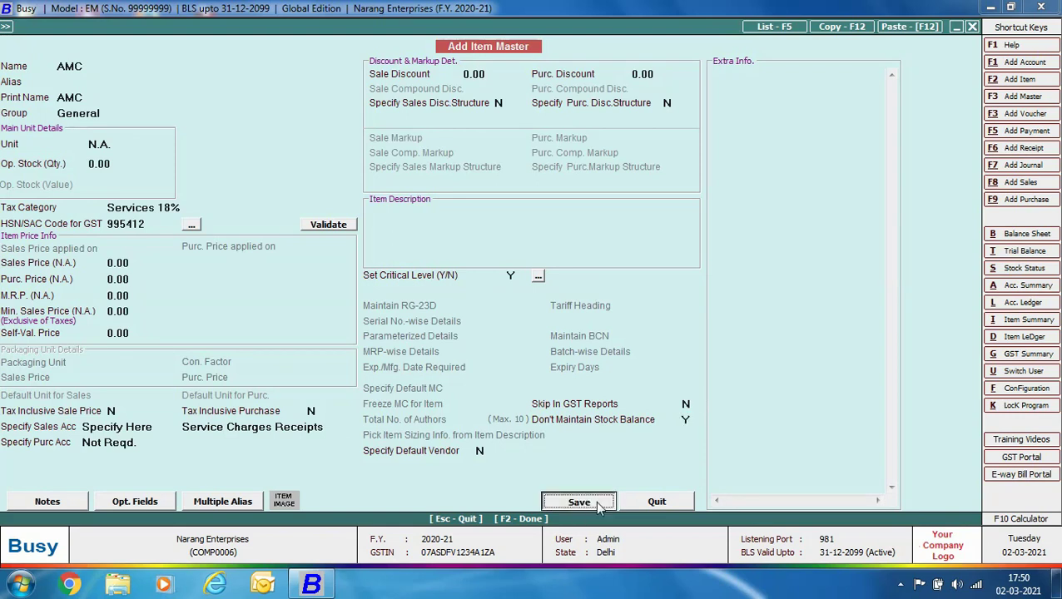
pyautogui.click(657, 502)
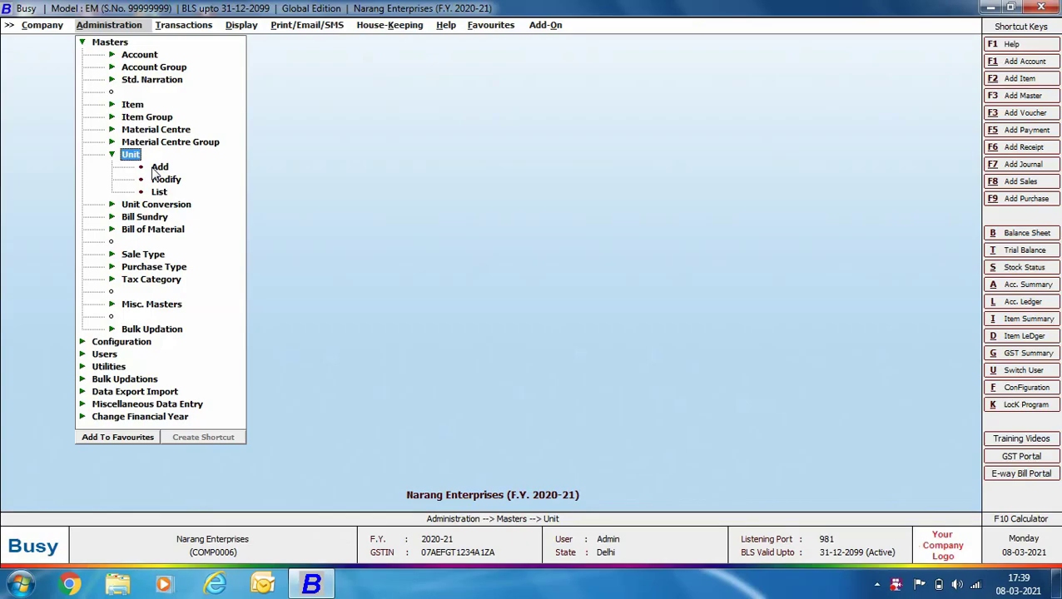
# Add unit Packet with UQC PAC-PACKS for GST e-Return and PACKS for e-Way Bill and e-Invoice
pyautogui.click(159, 166)
pyautogui.write('Packet')
pyautogui.press('Return')
pyautogui.press('Return')
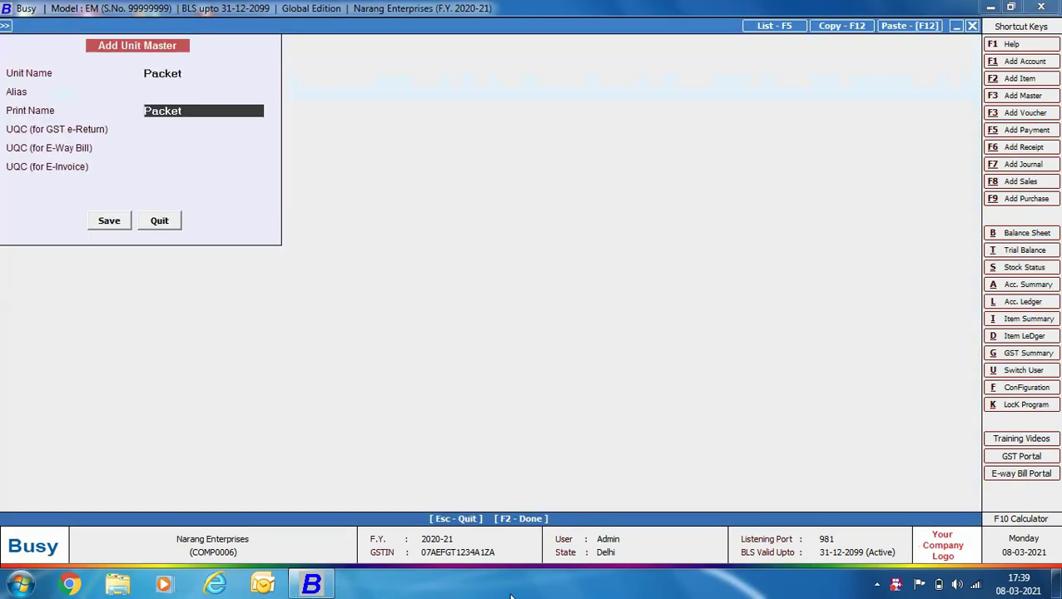
pyautogui.press('Return')
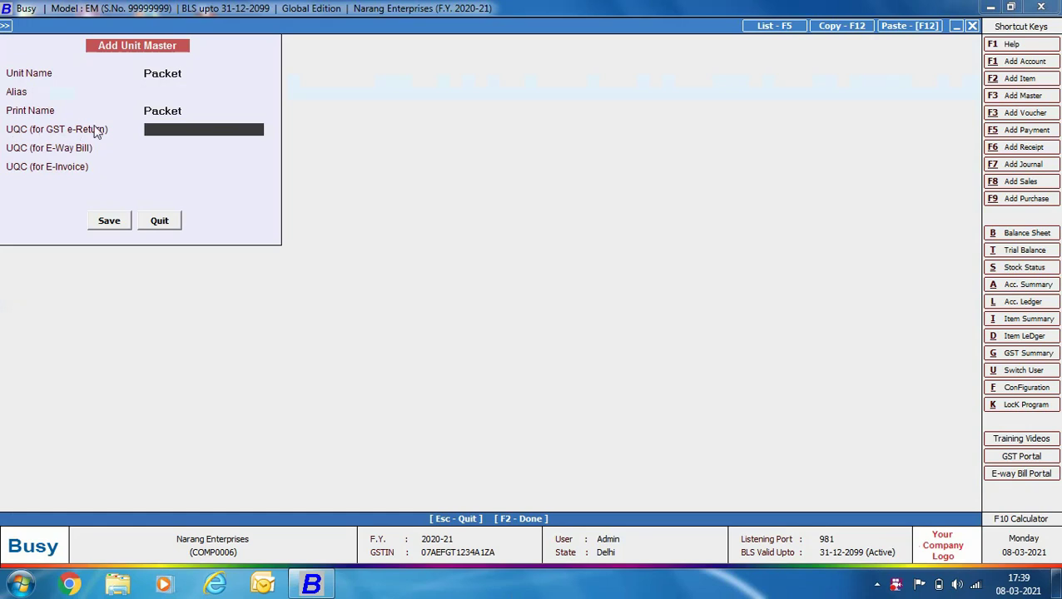
pyautogui.click(175, 126)
pyautogui.write('P')
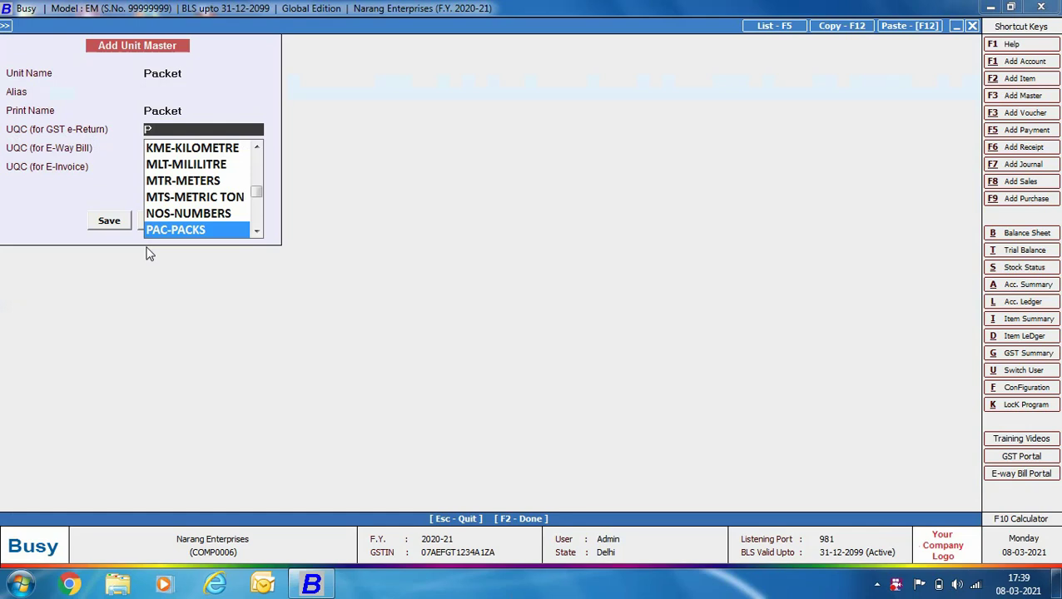
pyautogui.click(210, 233)
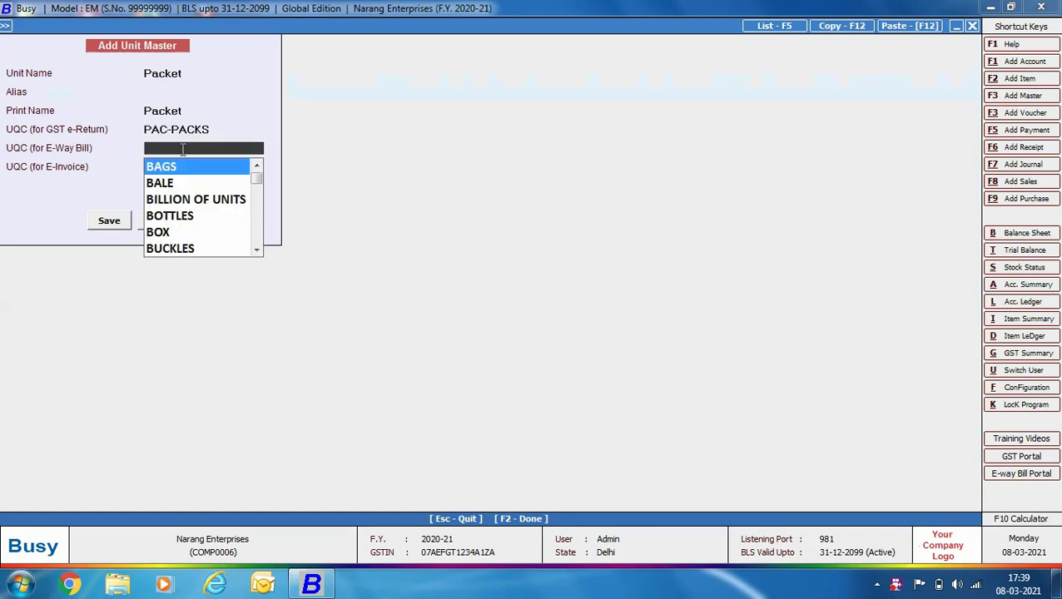
pyautogui.write('pa')
pyautogui.click(180, 249)
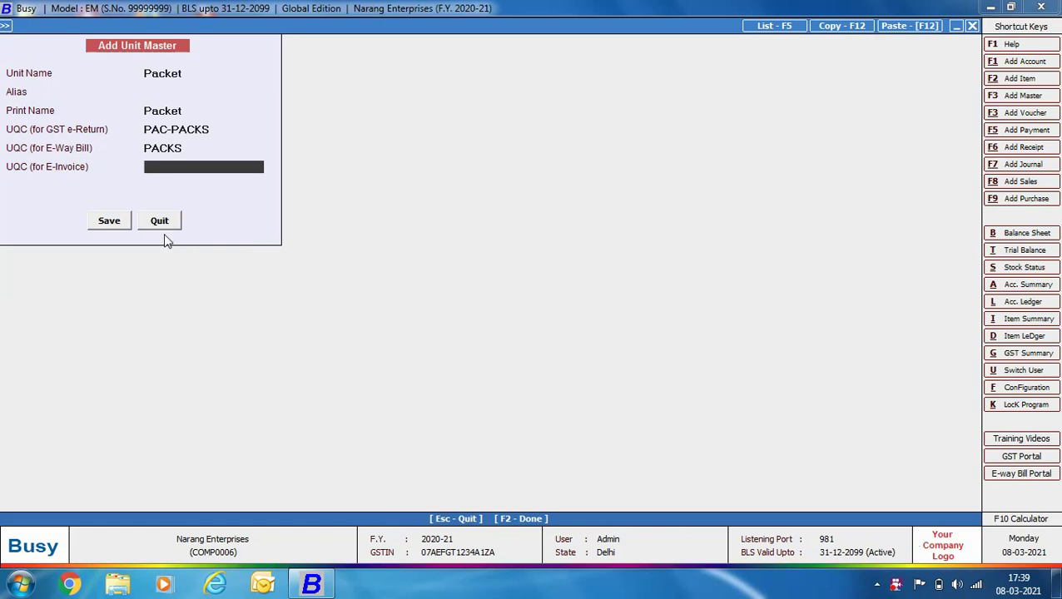
pyautogui.click(164, 167)
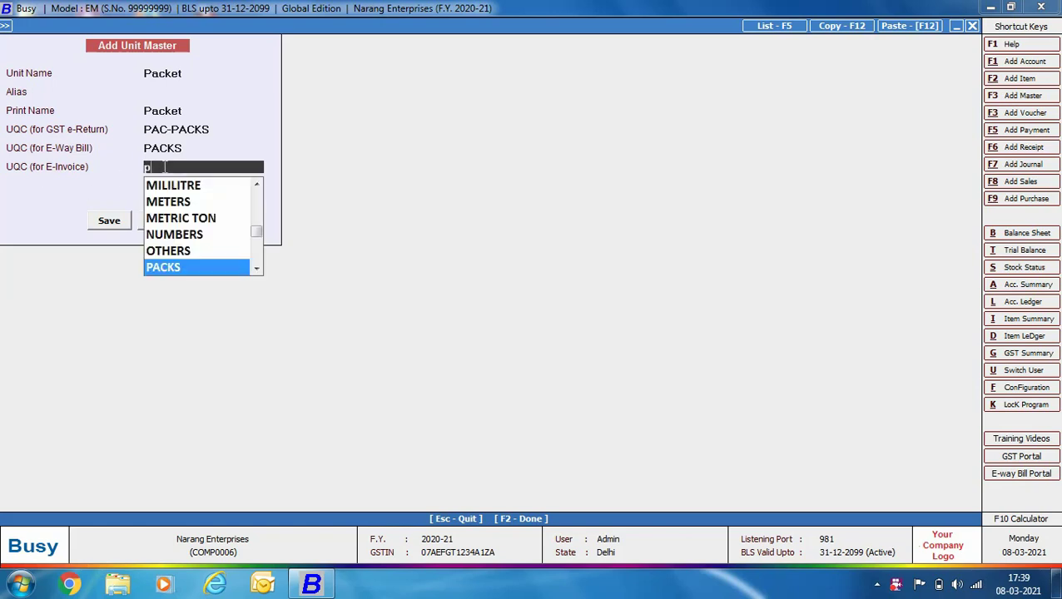